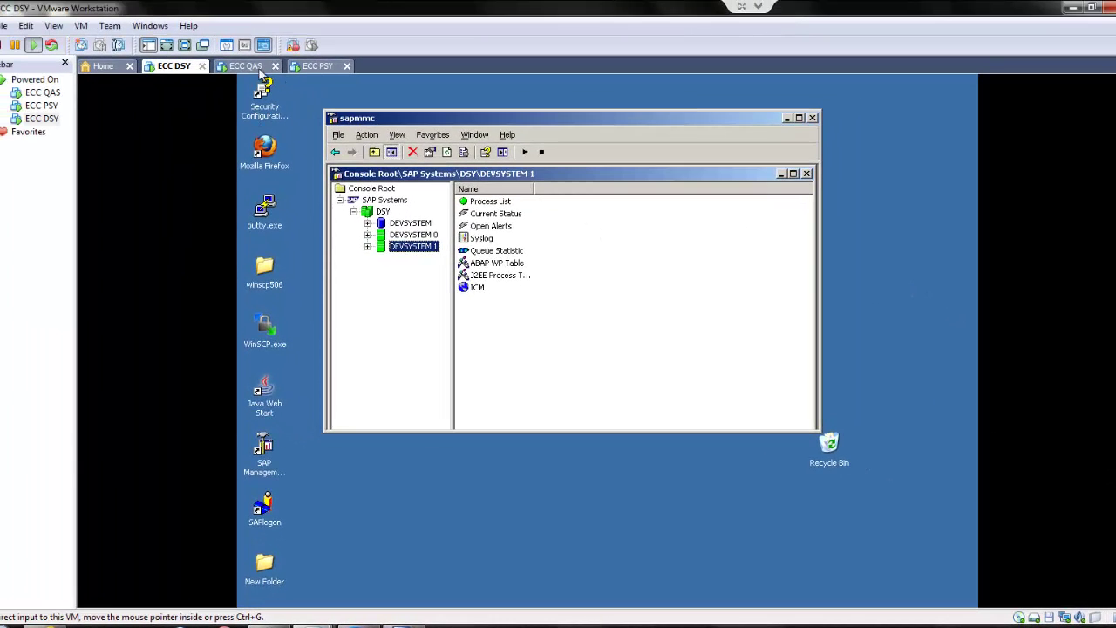
Switch through the VMware tabs to the ECC PSY, then the ECC QAS virtual machine
{"action": "left_click", "coordinate": [251, 66]}
{"action": "left_click", "coordinate": [323, 67]}
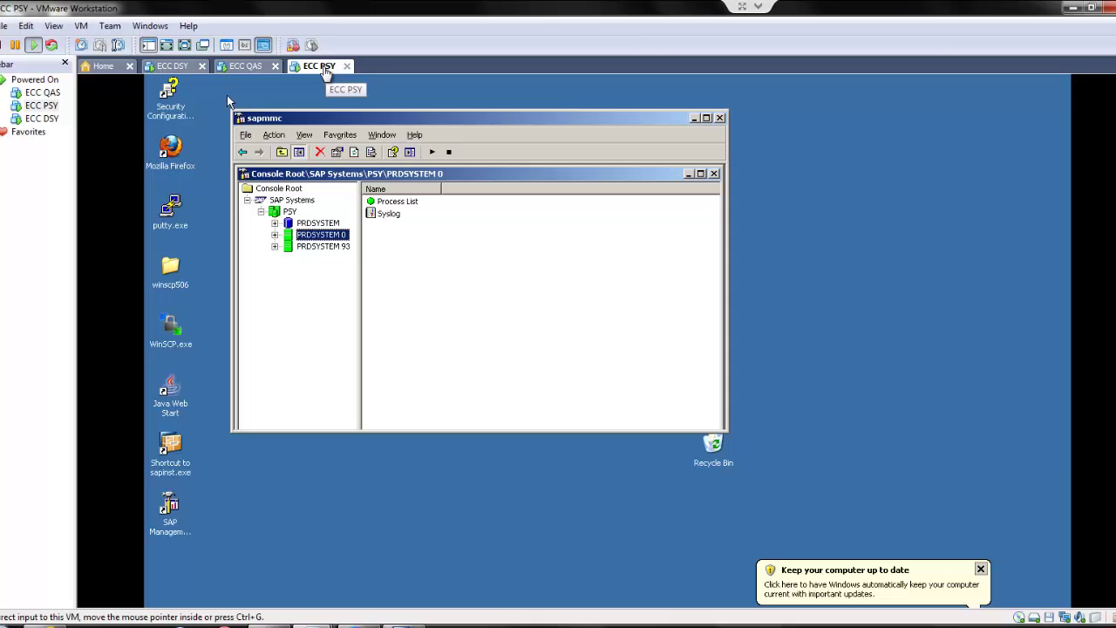
{"action": "left_click", "coordinate": [252, 67]}
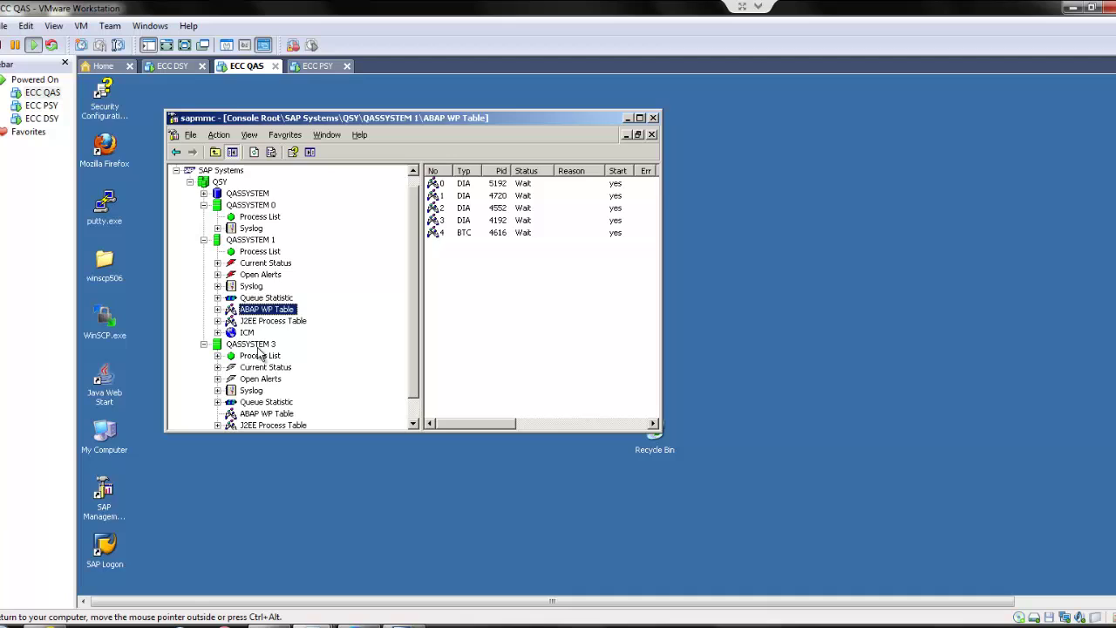
View the ABAP WP Tables for QASSYSTEM 3 and QASSYSTEM 1, ending on QASSYSTEM 3
{"action": "left_click", "coordinate": [276, 414]}
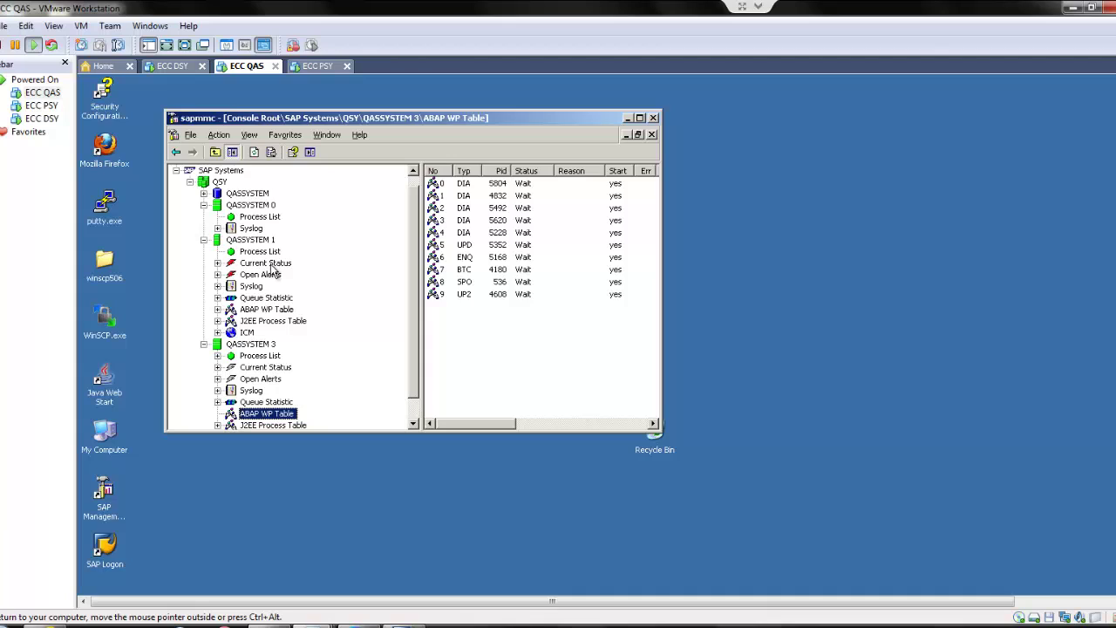
{"action": "left_click", "coordinate": [274, 310]}
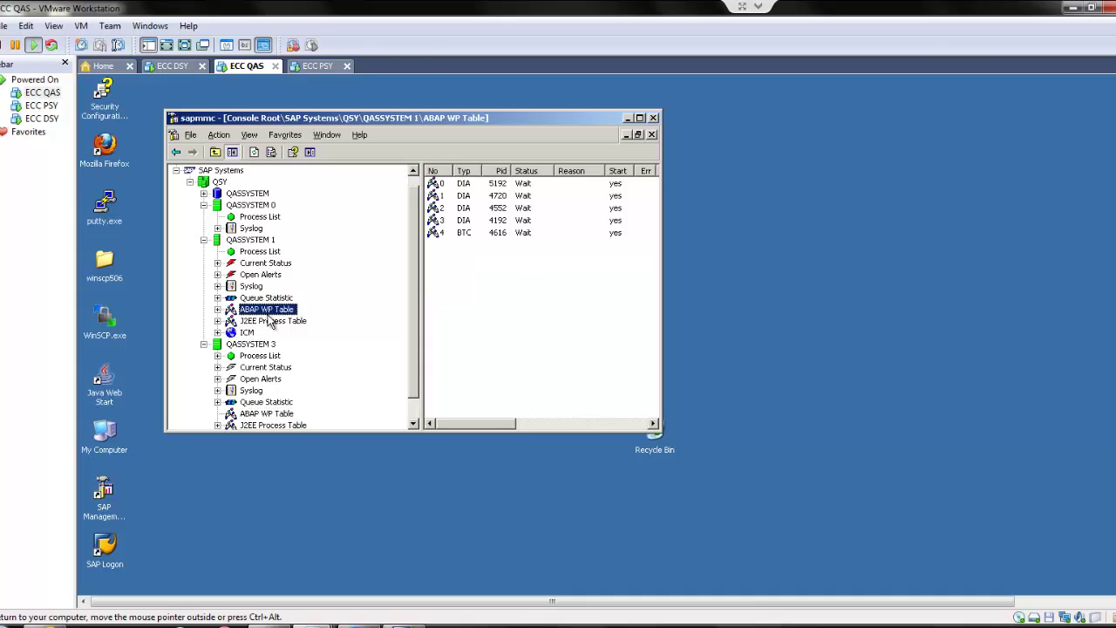
{"action": "left_click", "coordinate": [278, 415]}
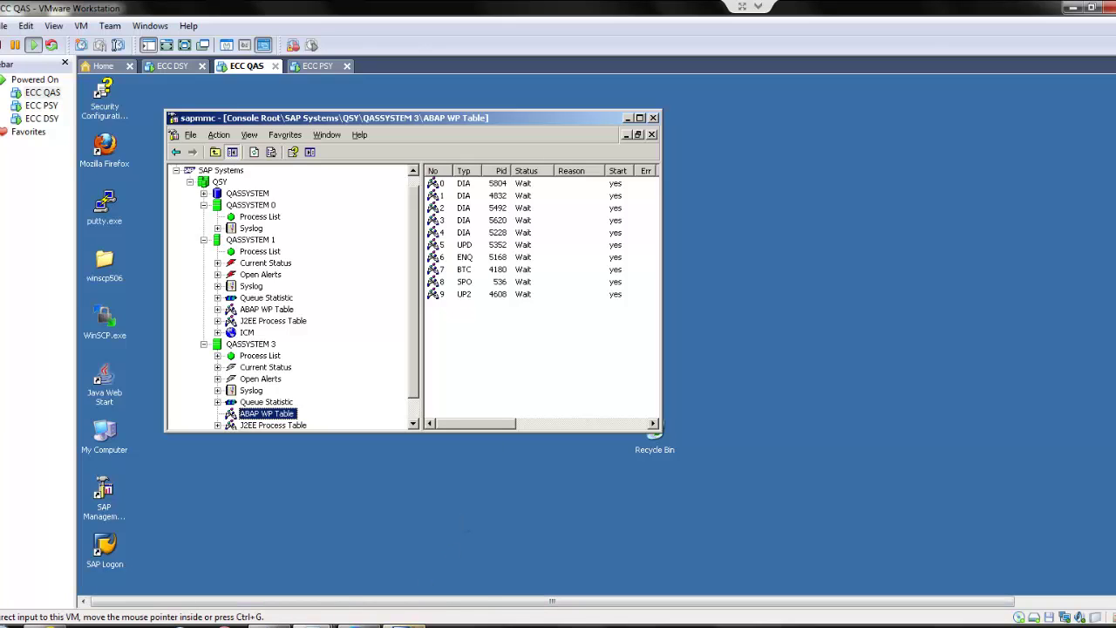
In SAP Logon 720, review the QSY03 and QSY01 connection properties, then log on via QSY03
{"action": "left_click", "coordinate": [403, 623]}
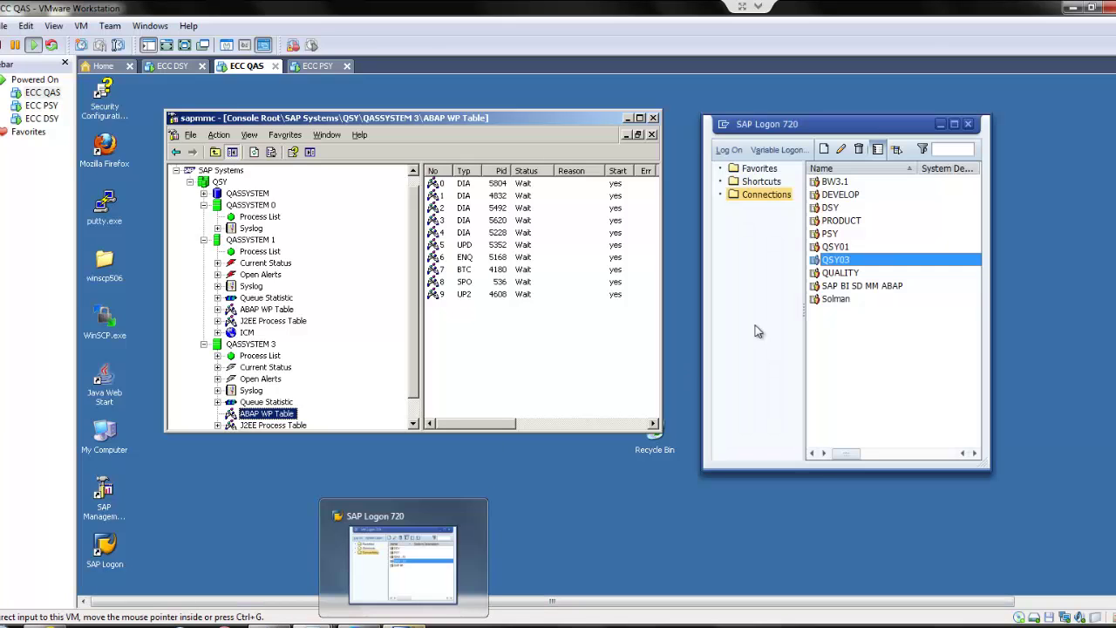
{"action": "right_click", "coordinate": [838, 260]}
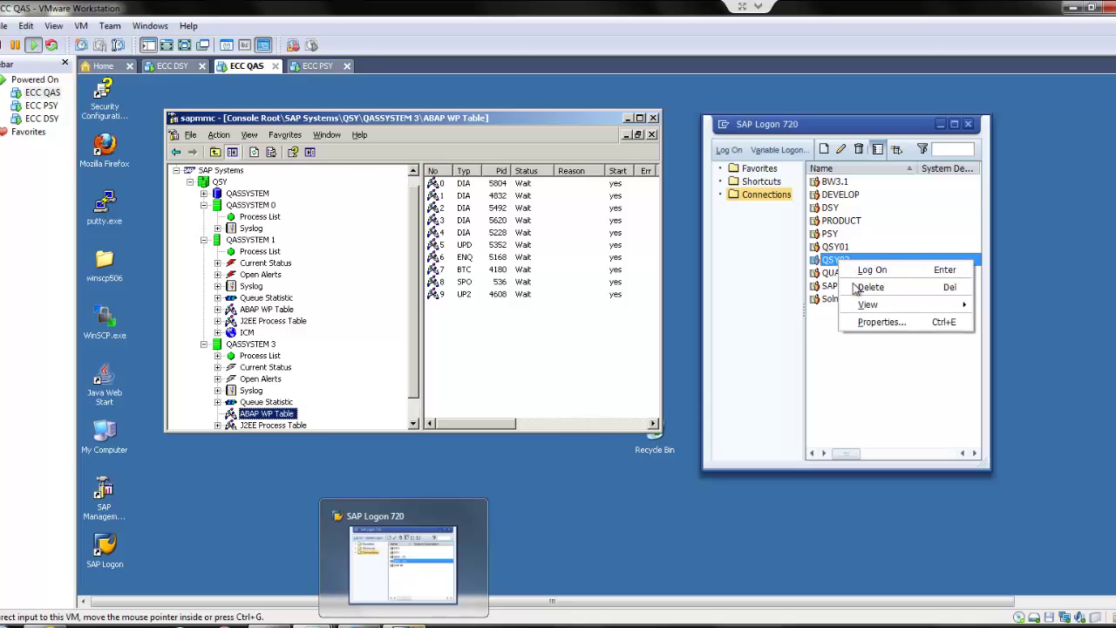
{"action": "left_click", "coordinate": [877, 327]}
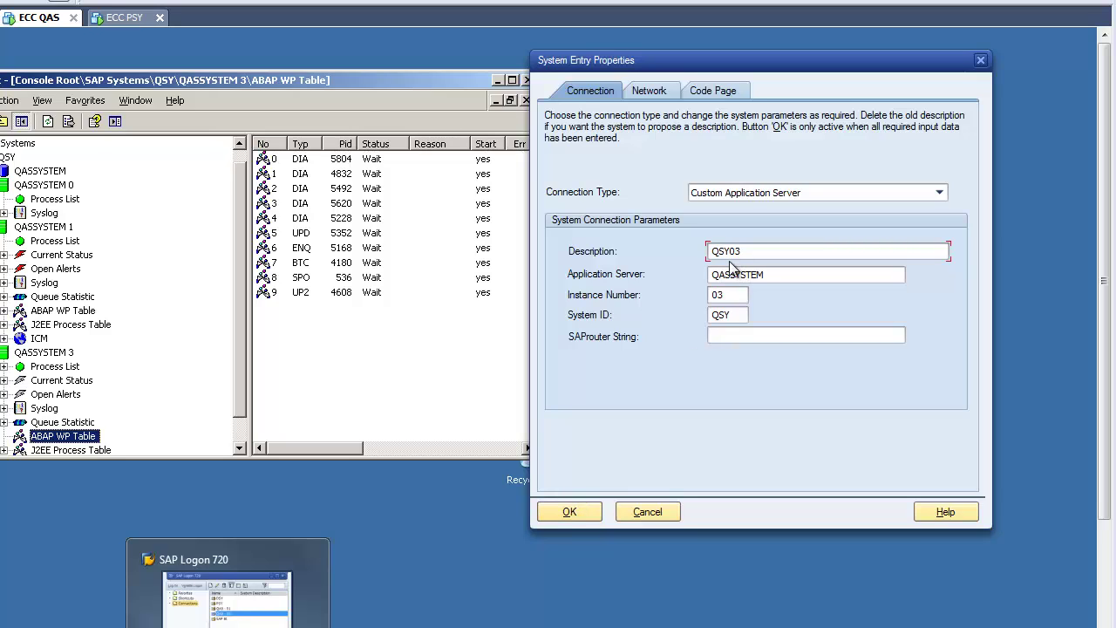
{"action": "left_click", "coordinate": [568, 511]}
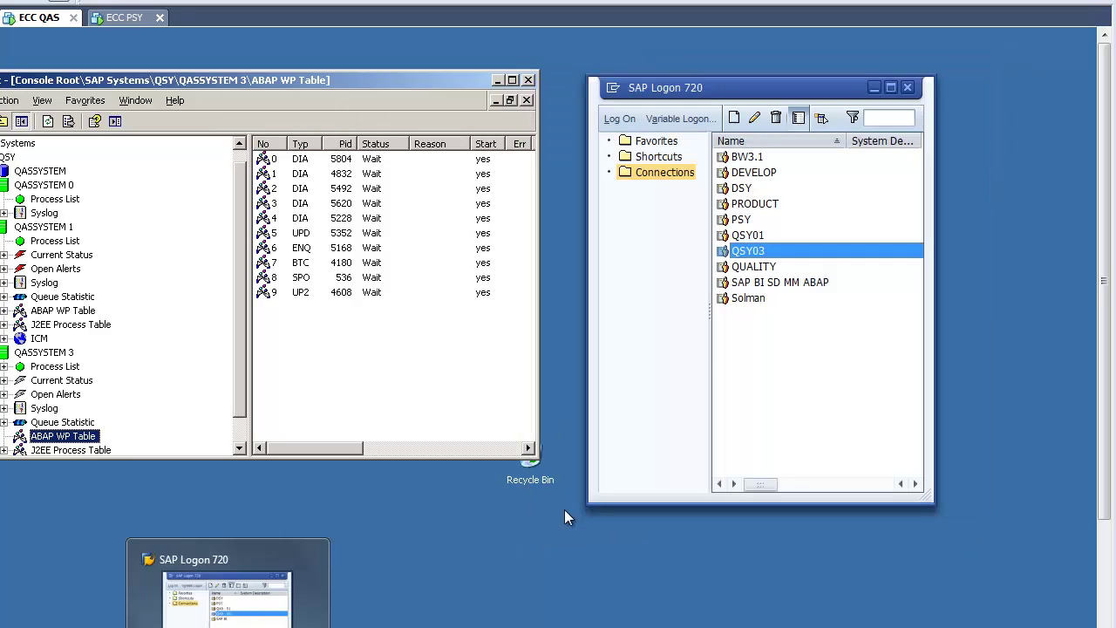
{"action": "right_click", "coordinate": [746, 236]}
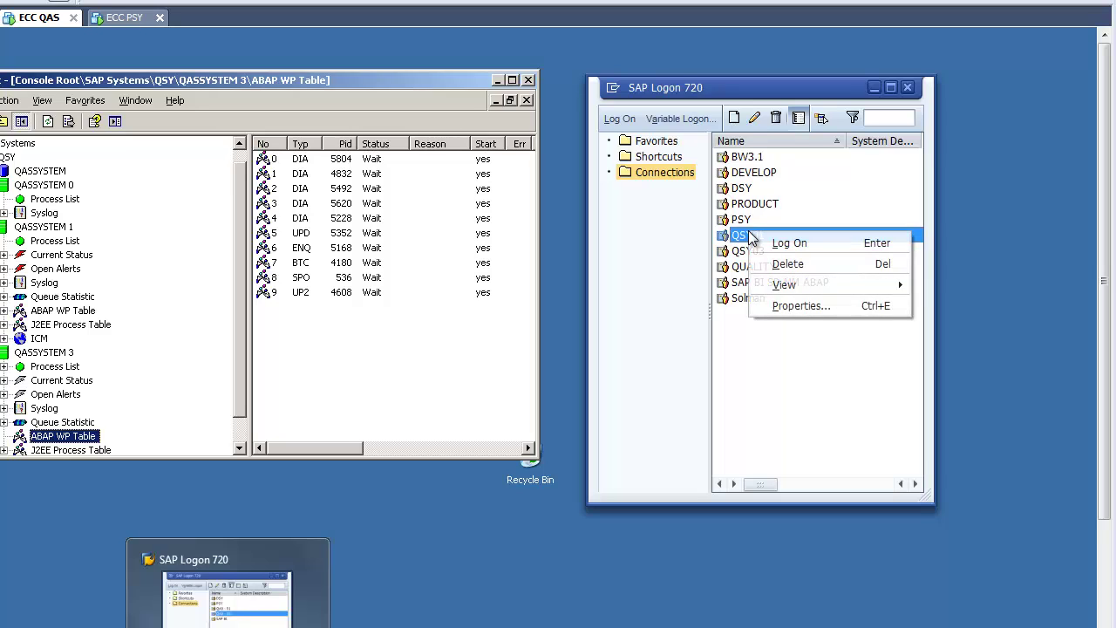
{"action": "left_click", "coordinate": [796, 306]}
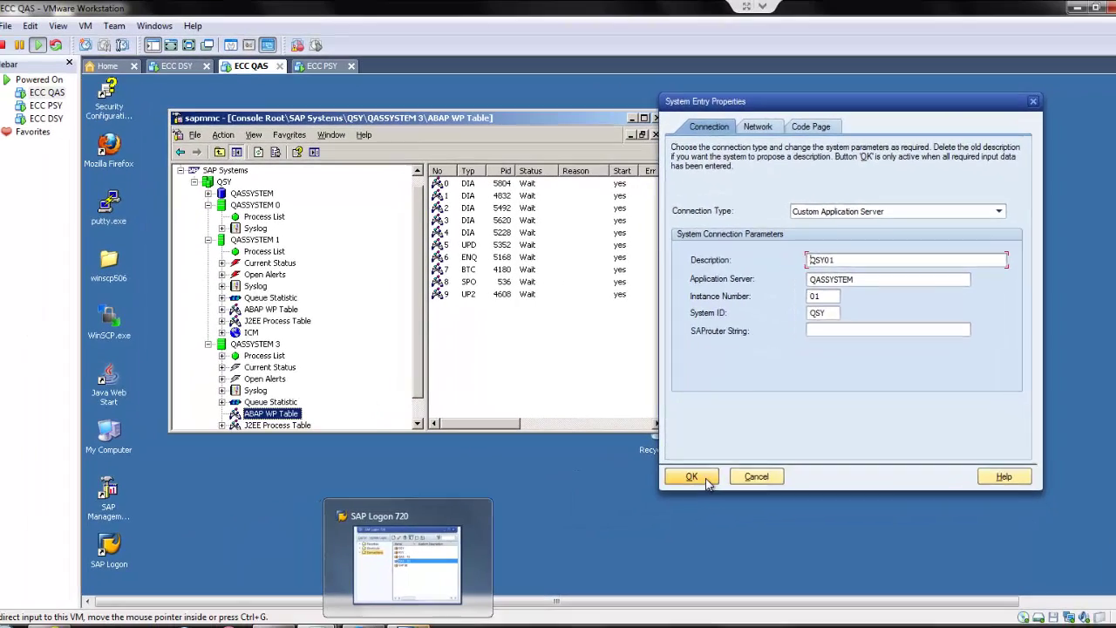
{"action": "left_click", "coordinate": [584, 510]}
{"action": "left_click", "coordinate": [842, 261]}
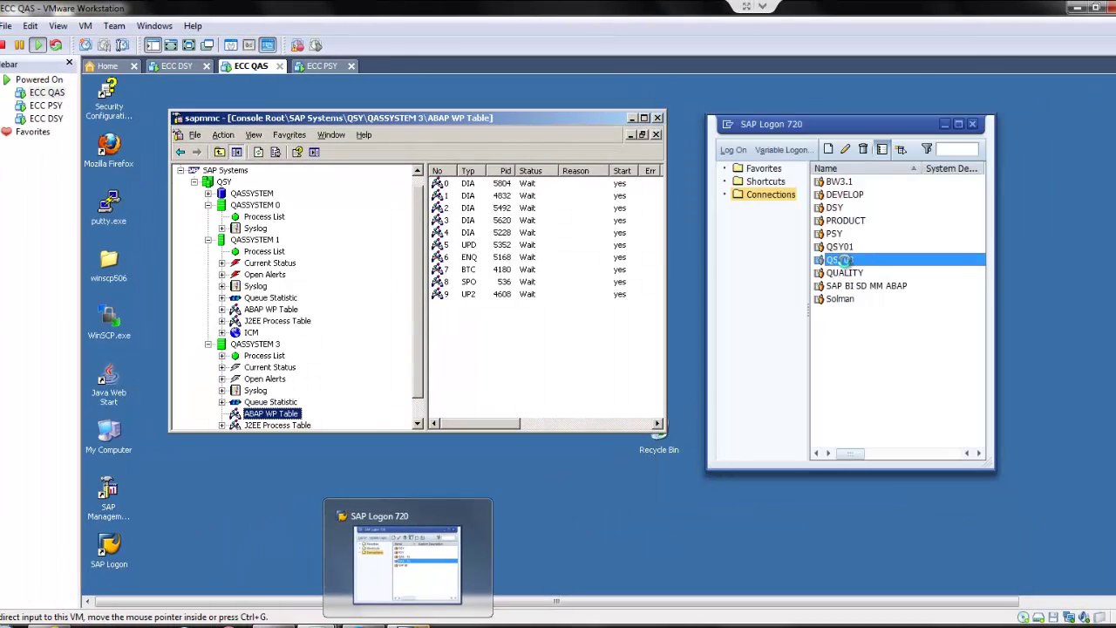
{"action": "double_click", "coordinate": [842, 260]}
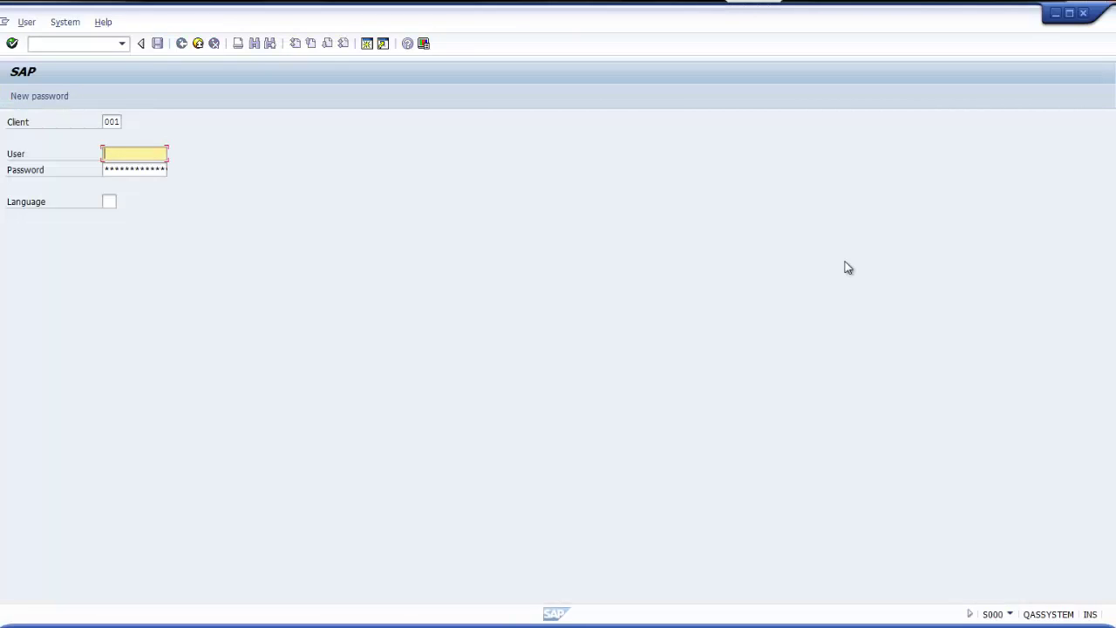
Enter the user name and password on the QASSYSTEM logon screen to reach SAP Easy Access
{"action": "left_click", "coordinate": [140, 157]}
{"action": "type", "text": "don"}
{"action": "key", "text": "Tab"}
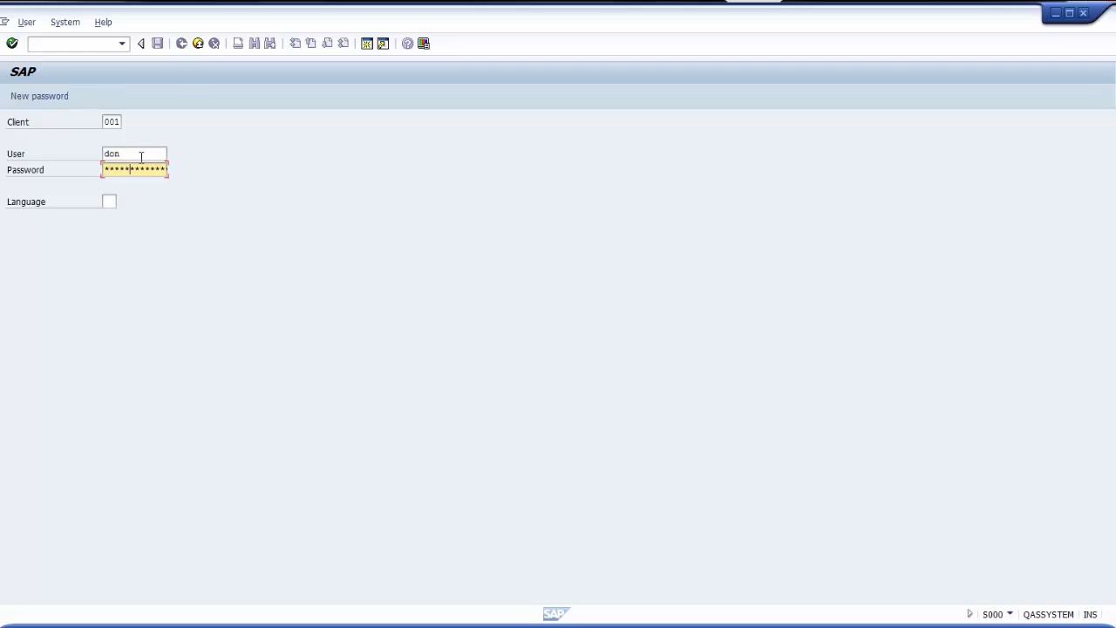
{"action": "key", "text": "Return"}
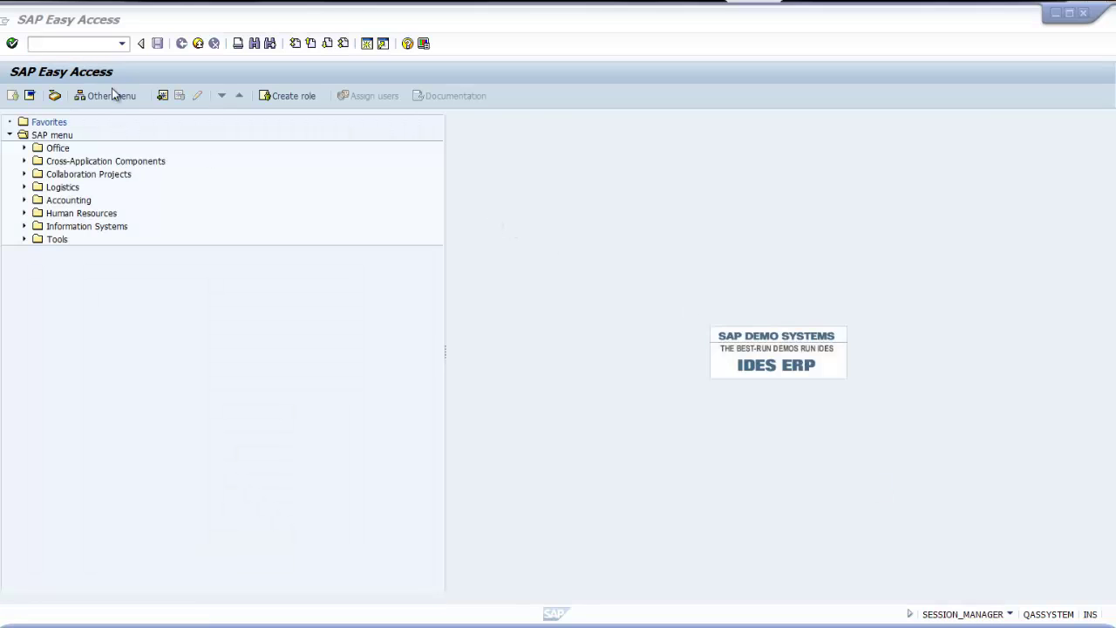
{"action": "left_click", "coordinate": [111, 46]}
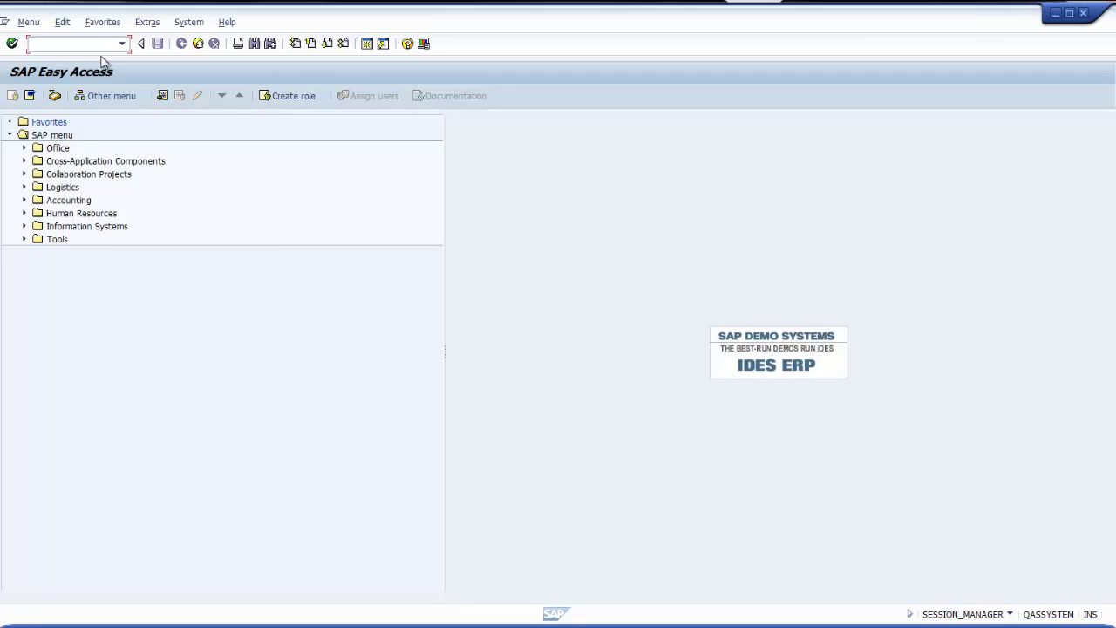
{"action": "type", "text": "se16"}
{"action": "key", "text": "Return"}
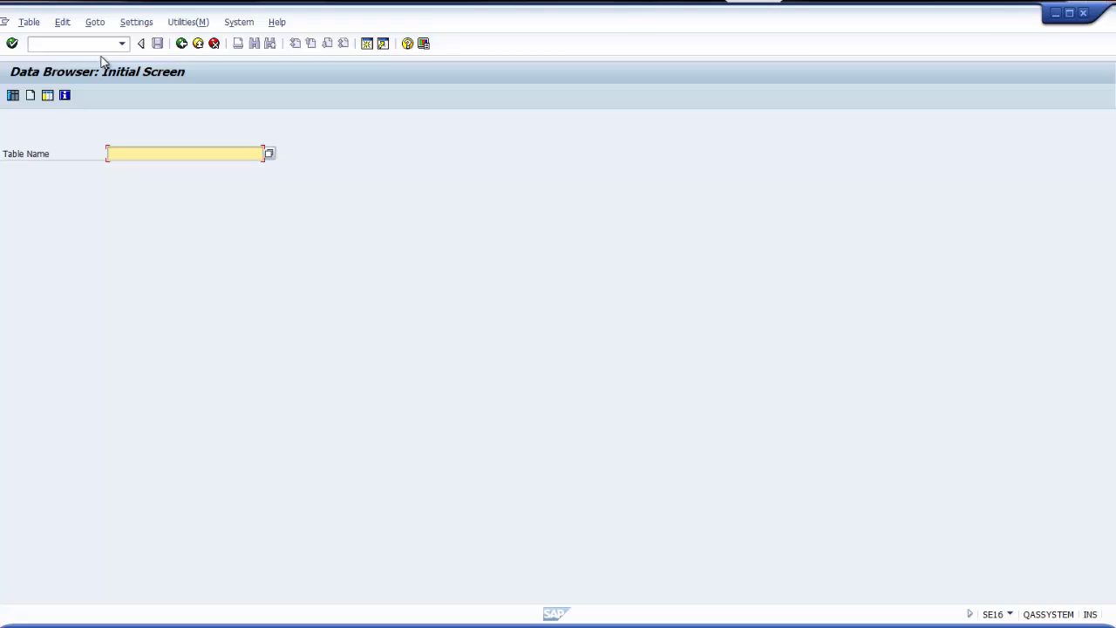
{"action": "type", "text": "t000"}
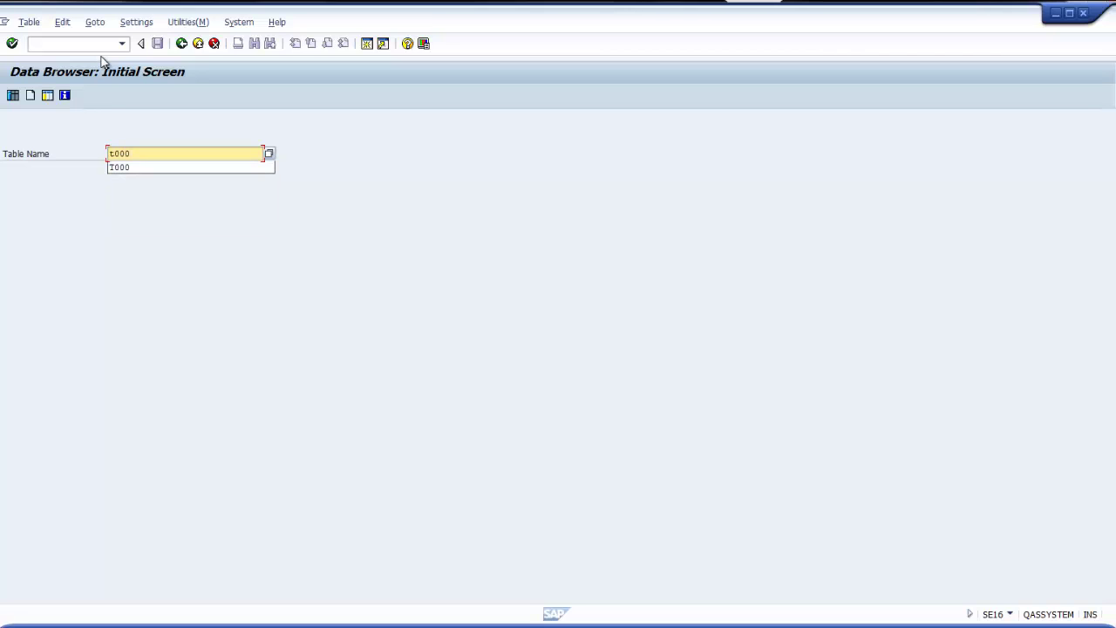
{"action": "left_click", "coordinate": [13, 95]}
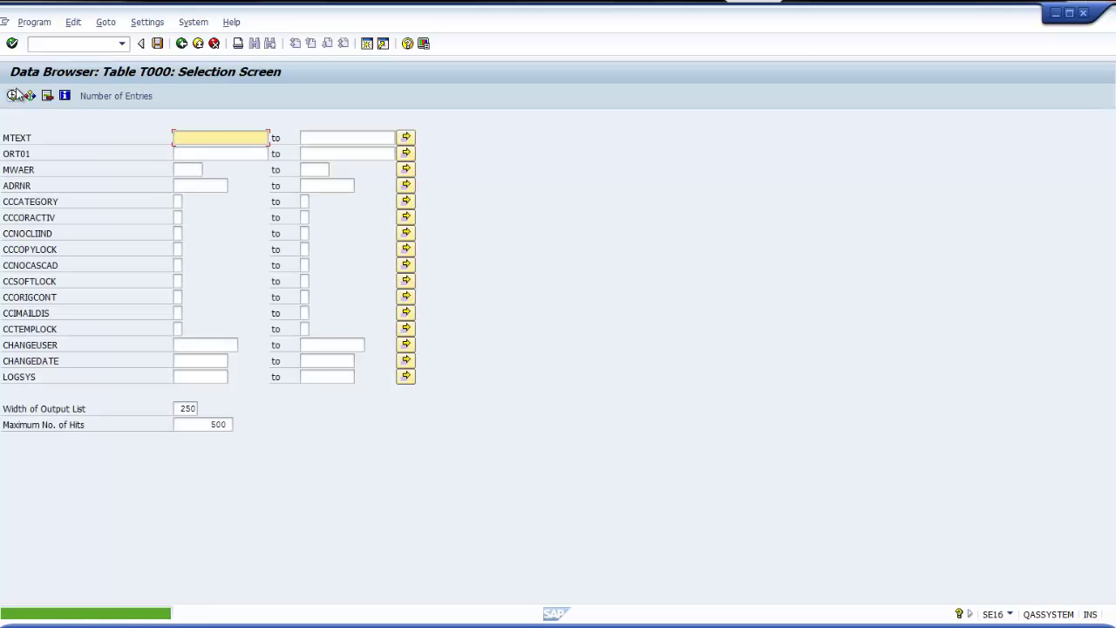
{"action": "left_click", "coordinate": [13, 95]}
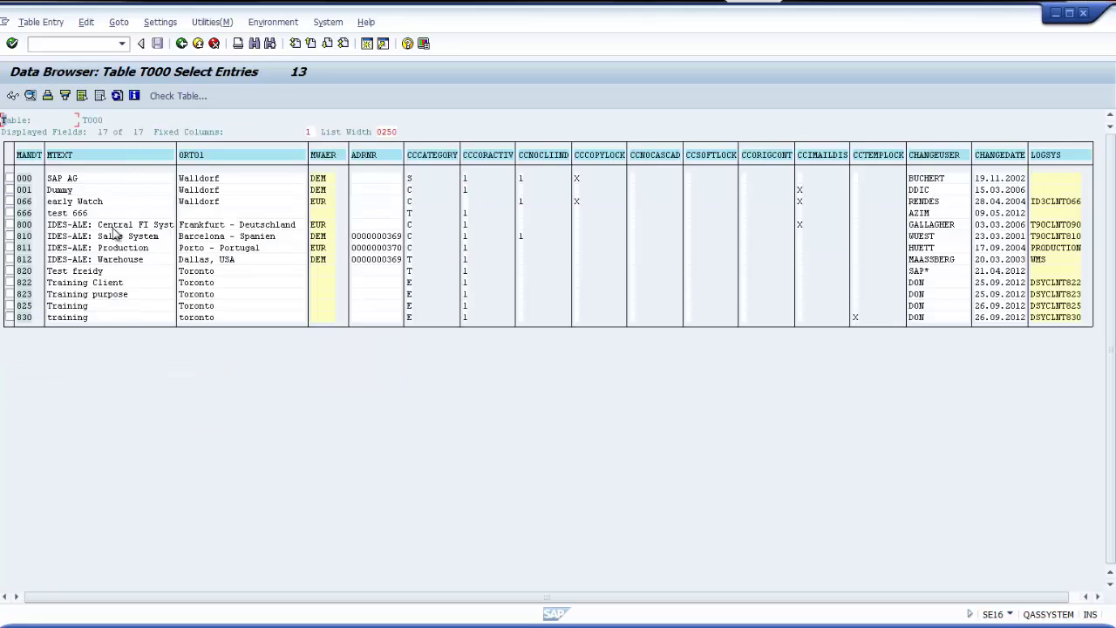
{"action": "left_click", "coordinate": [182, 43]}
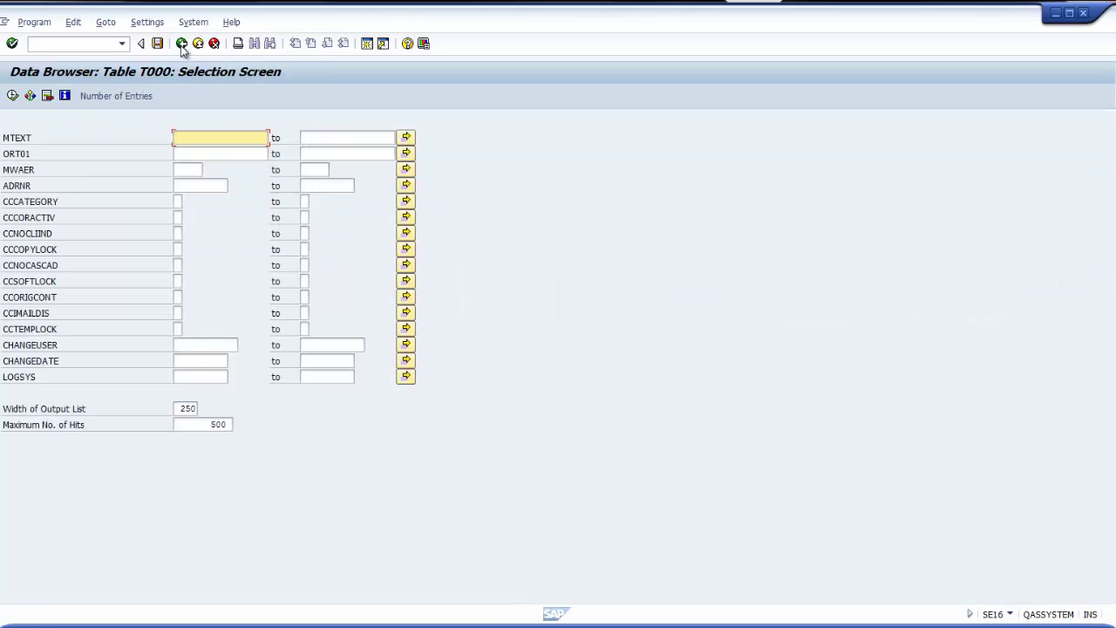
{"action": "left_click", "coordinate": [182, 43]}
Run SCC4 and switch the Clients table to change mode, accepting the cross-client caution
{"action": "left_click", "coordinate": [181, 44]}
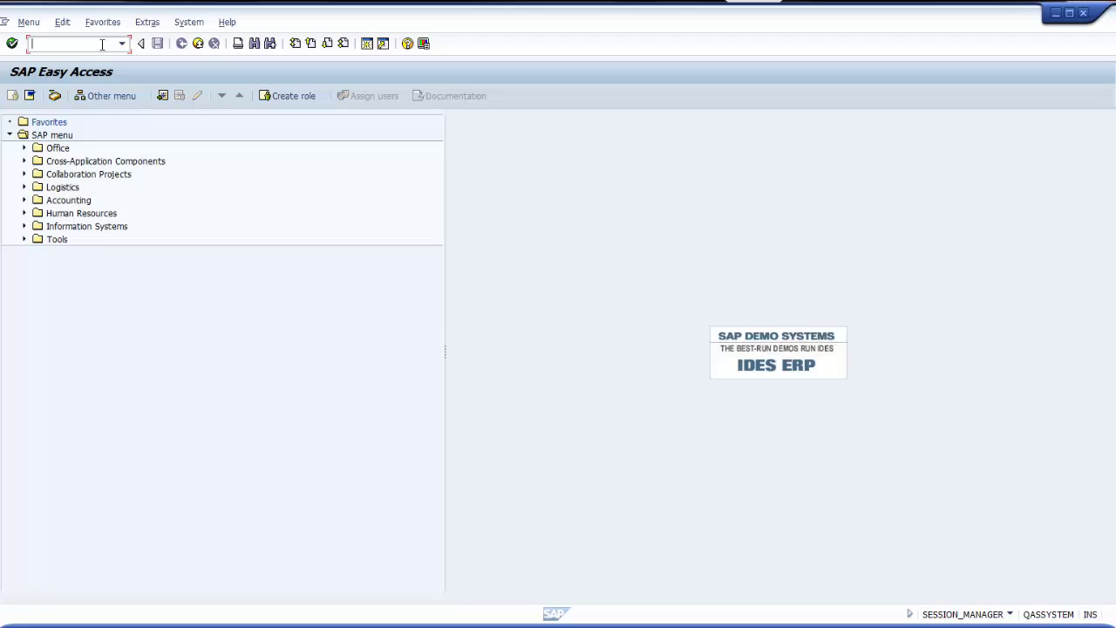
{"action": "type", "text": "SCC4"}
{"action": "key", "text": "Return"}
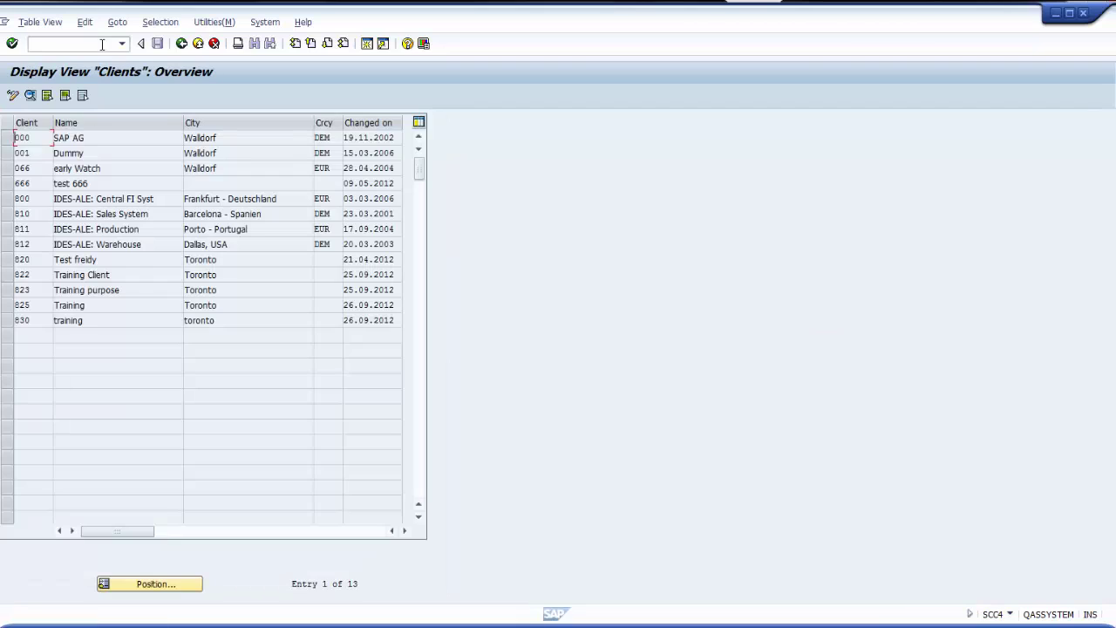
{"action": "left_click", "coordinate": [16, 96]}
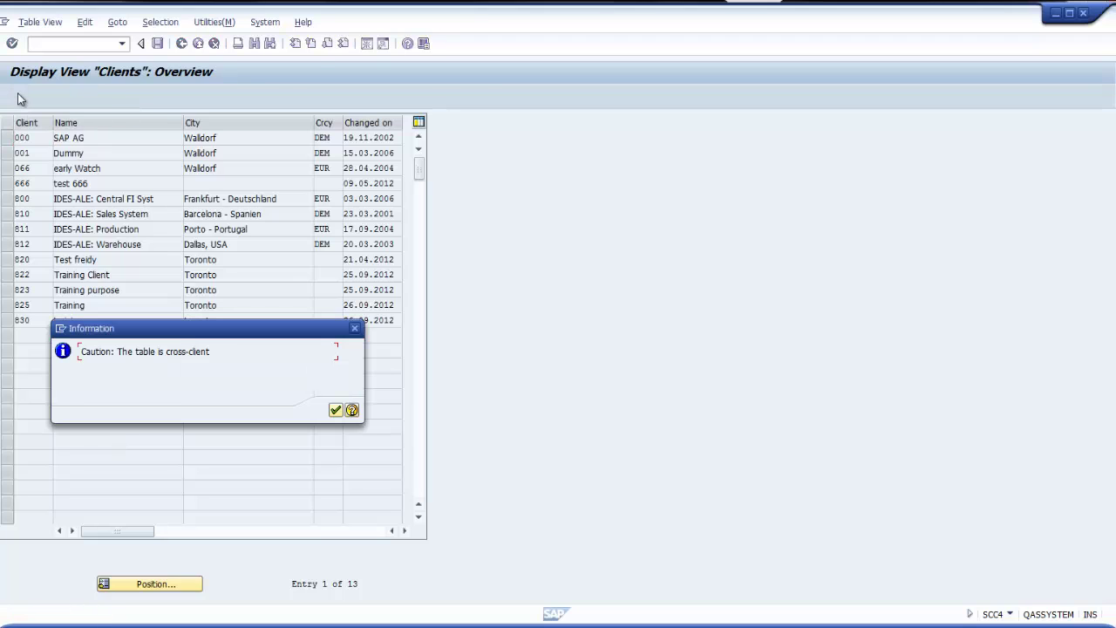
{"action": "left_click", "coordinate": [335, 410]}
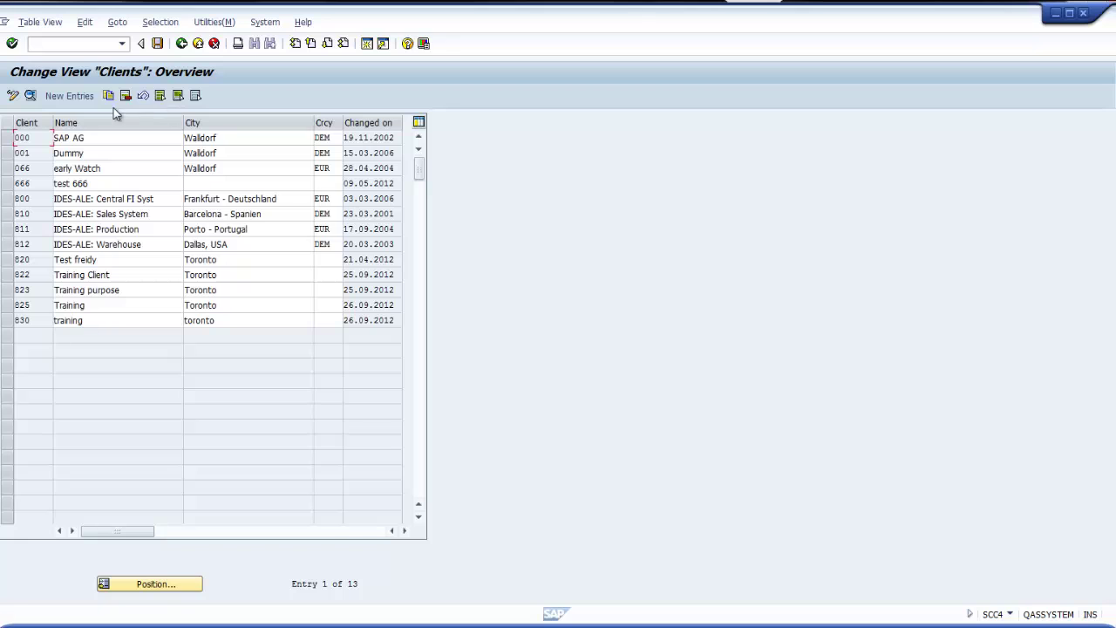
Add new client 840 named 'training Client' with city Toronto, then open a second session
{"action": "left_click", "coordinate": [73, 97]}
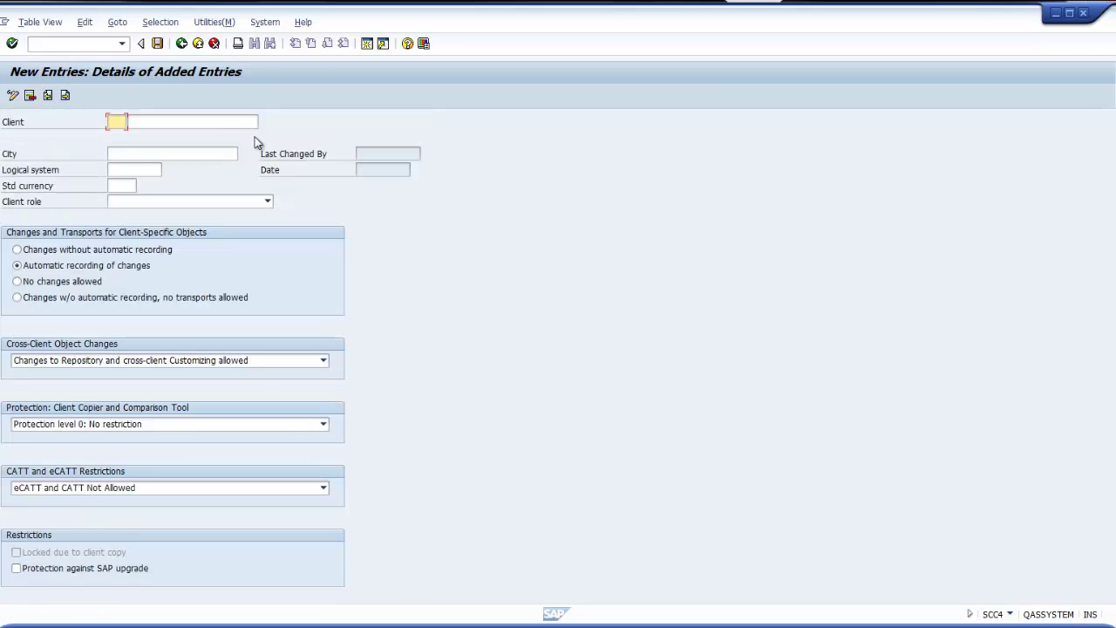
{"action": "type", "text": "840"}
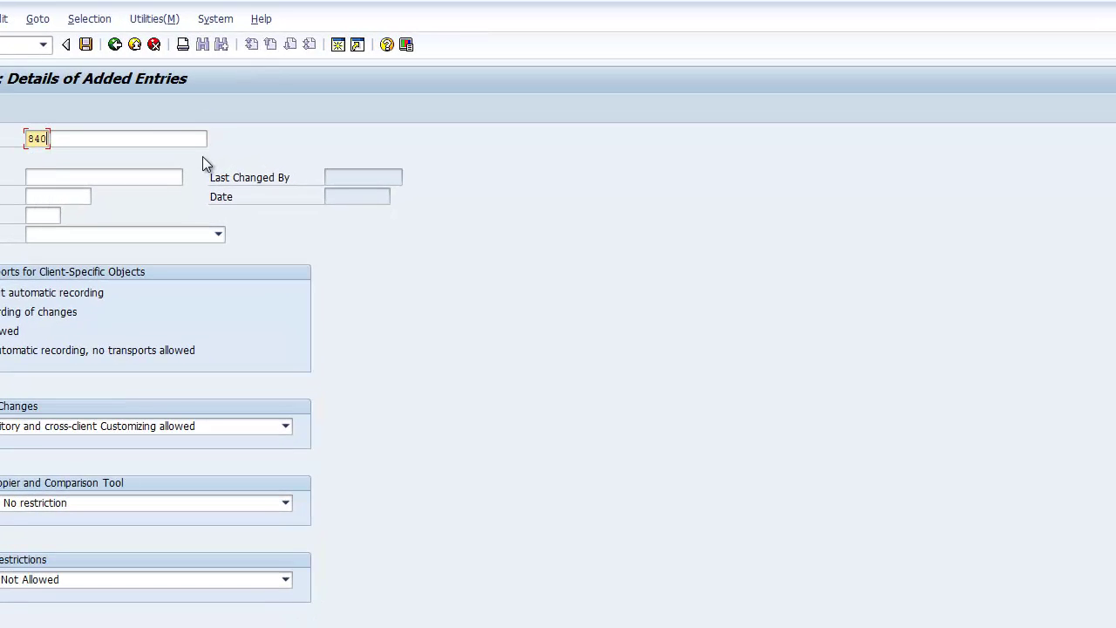
{"action": "key", "text": "Tab"}
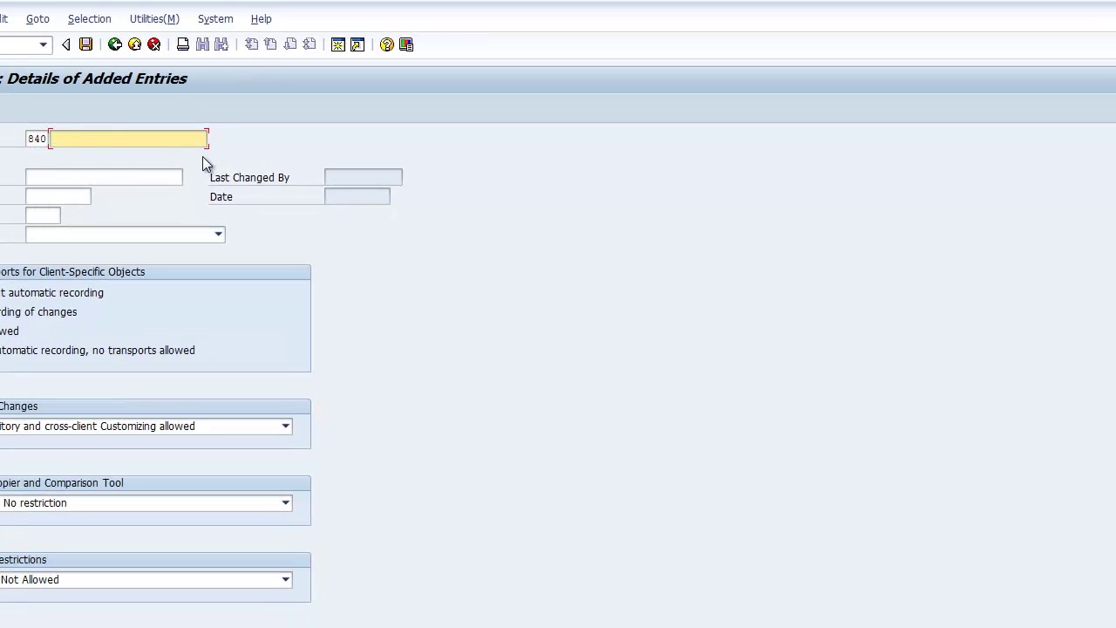
{"action": "type", "text": "tRAININ"}
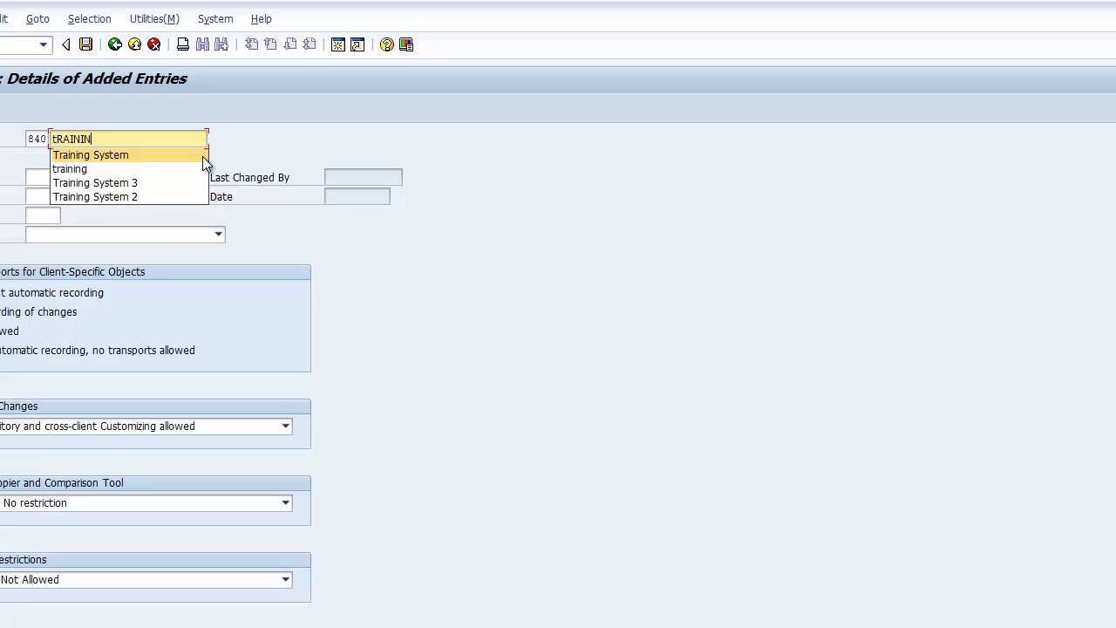
{"action": "type", "text": "G"}
{"action": "key", "text": "BackSpace"}
{"action": "key", "text": "BackSpace"}
{"action": "key", "text": "BackSpace"}
{"action": "key", "text": "BackSpace"}
{"action": "key", "text": "BackSpace"}
{"action": "key", "text": "BackSpace"}
{"action": "key", "text": "BackSpace"}
{"action": "key", "text": "BackSpace"}
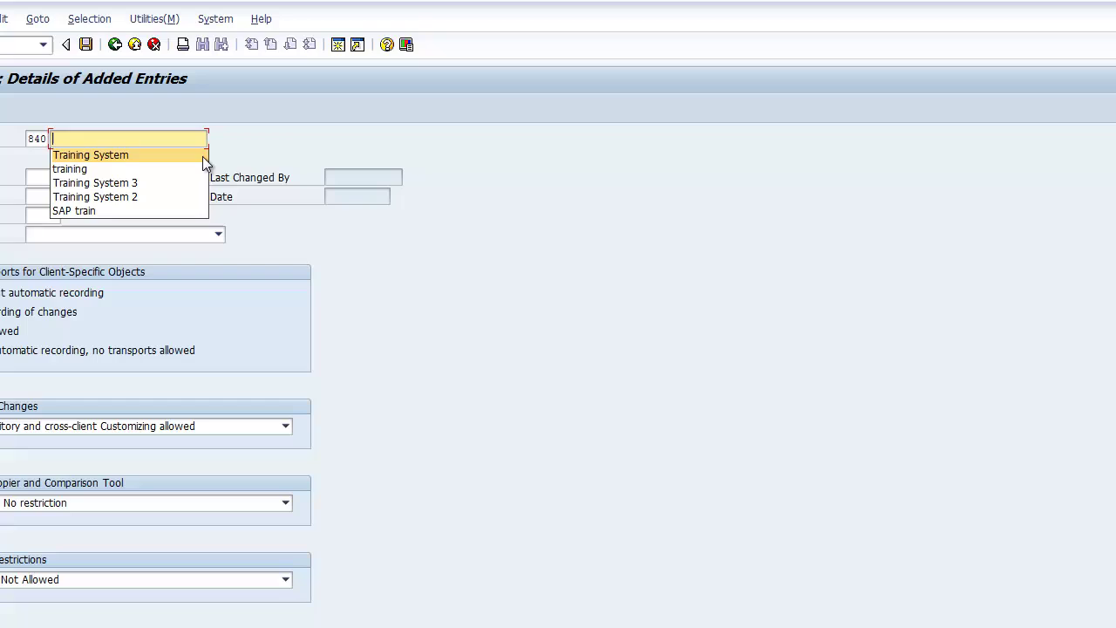
{"action": "type", "text": "training"}
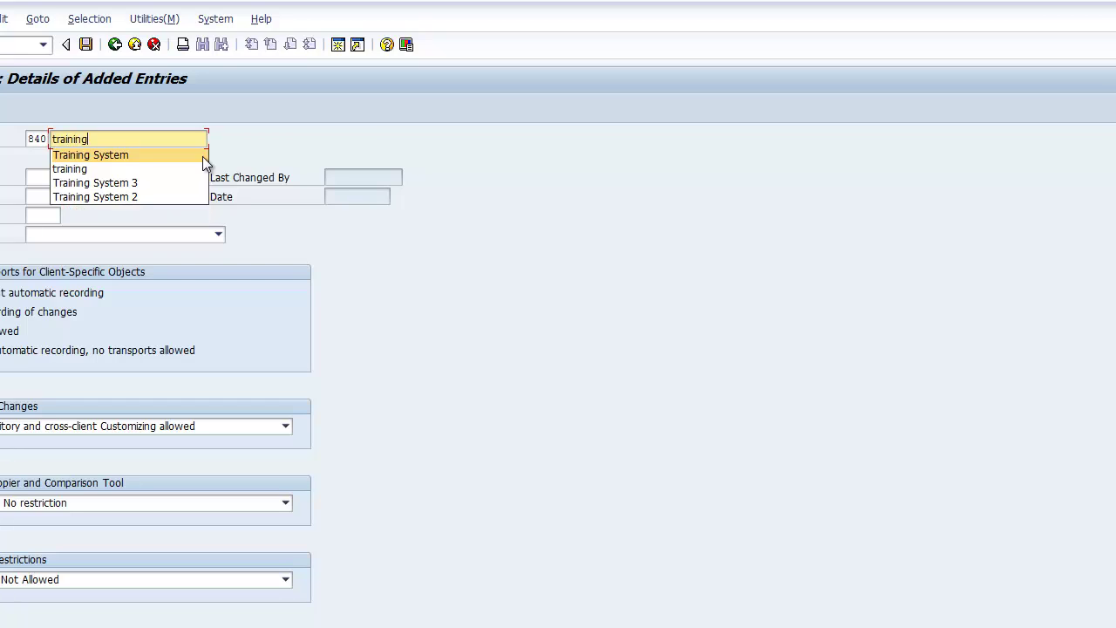
{"action": "type", "text": " Clien"}
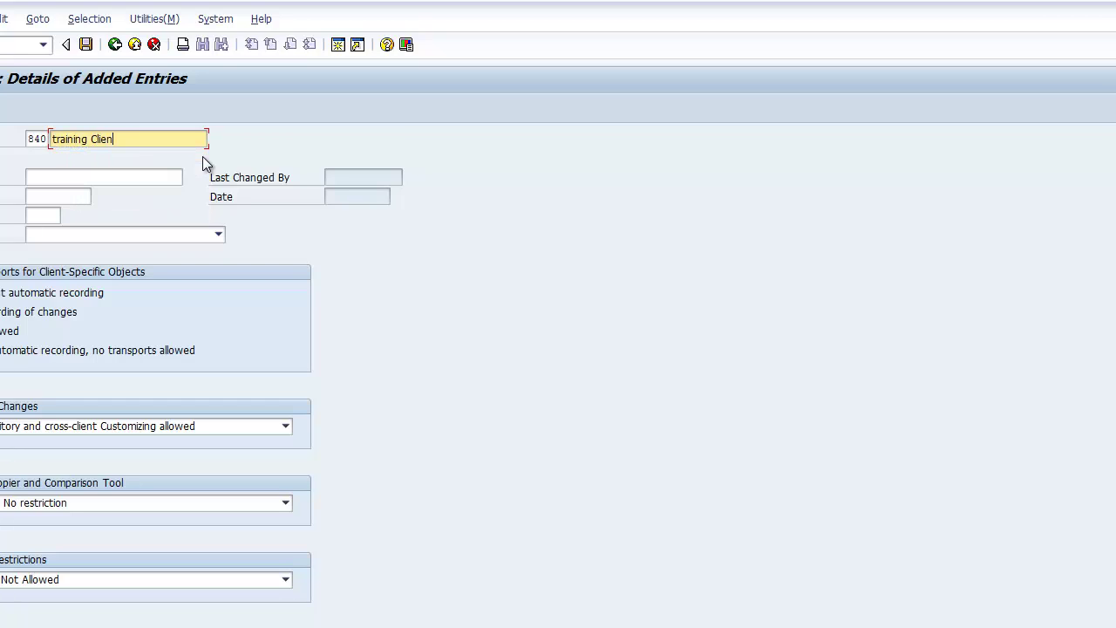
{"action": "type", "text": "t"}
{"action": "left_click", "coordinate": [113, 179]}
{"action": "type", "text": "Toronto"}
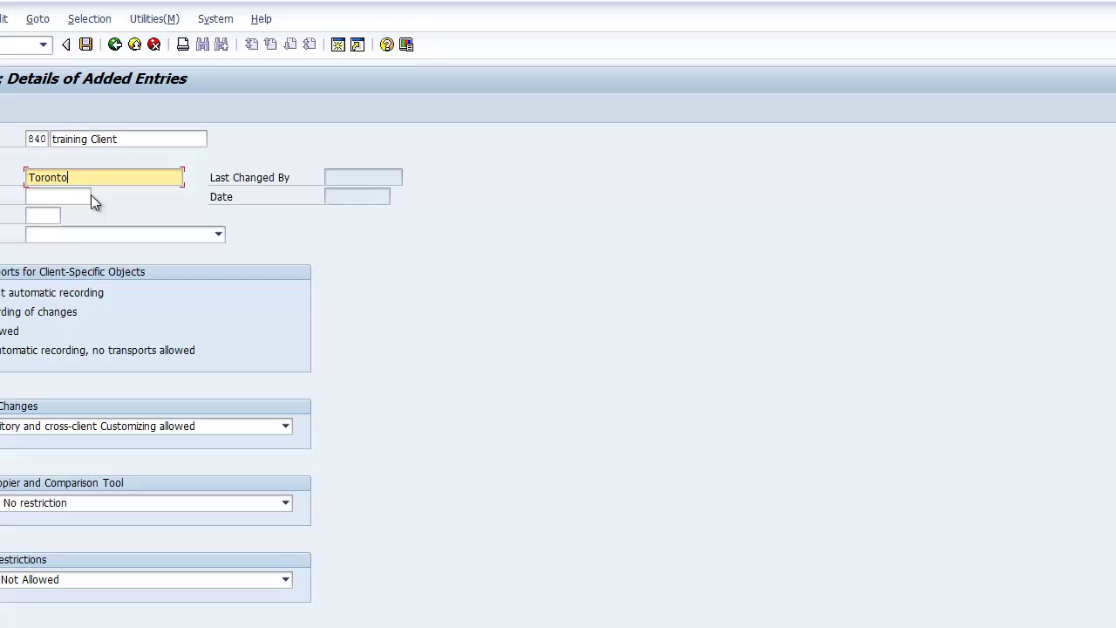
{"action": "left_click", "coordinate": [73, 198]}
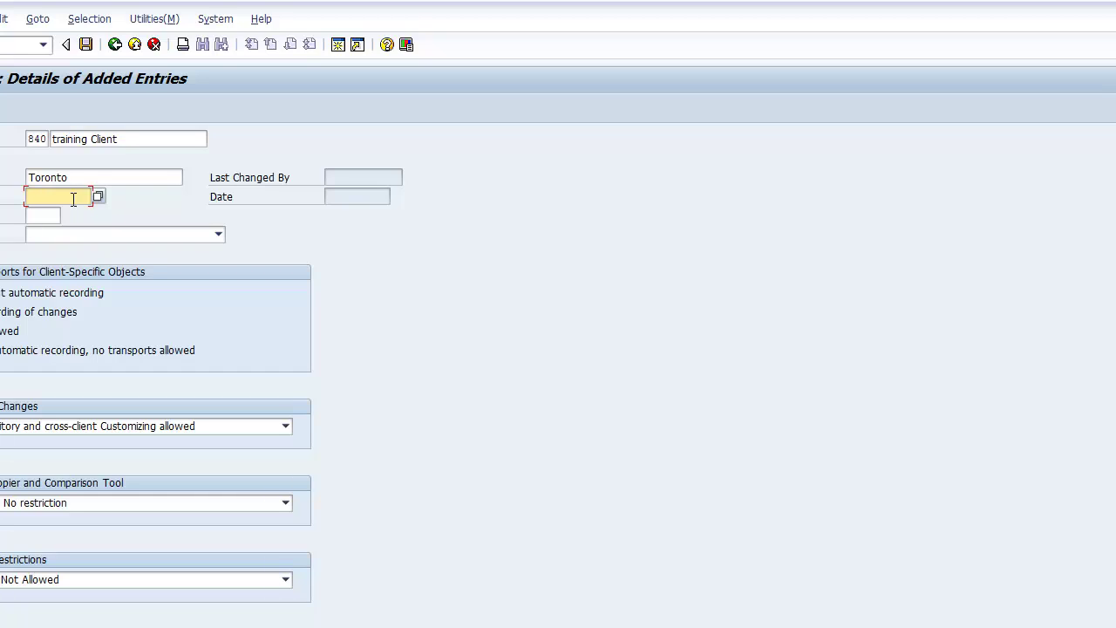
{"action": "left_click", "coordinate": [334, 46]}
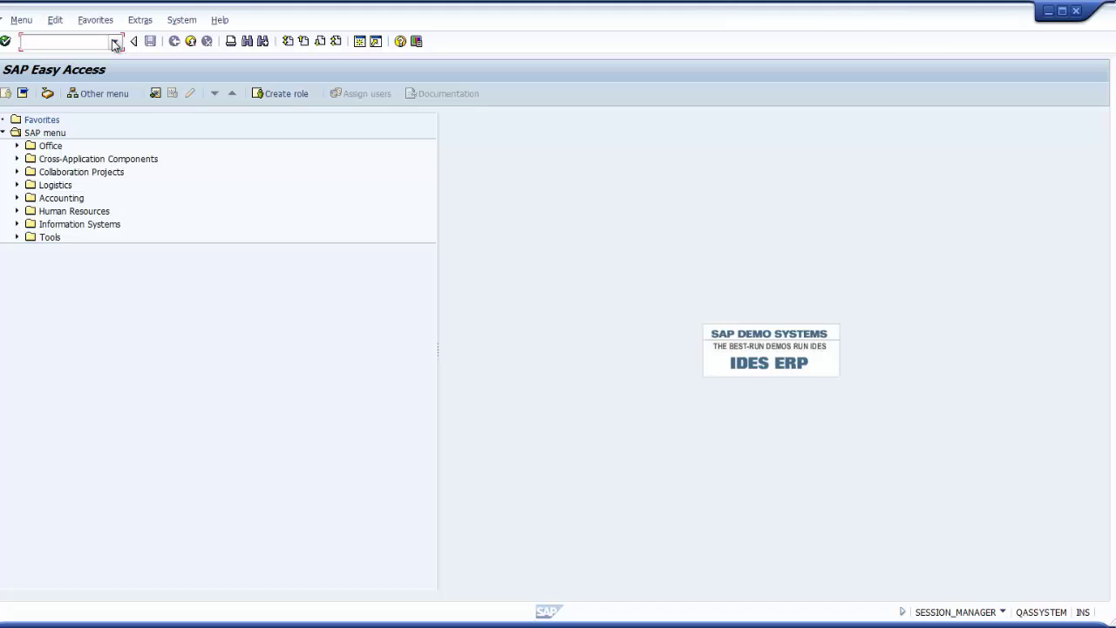
Start BD54 for logical systems and accept the cross-client warning
{"action": "type", "text": "bd54"}
{"action": "key", "text": "Return"}
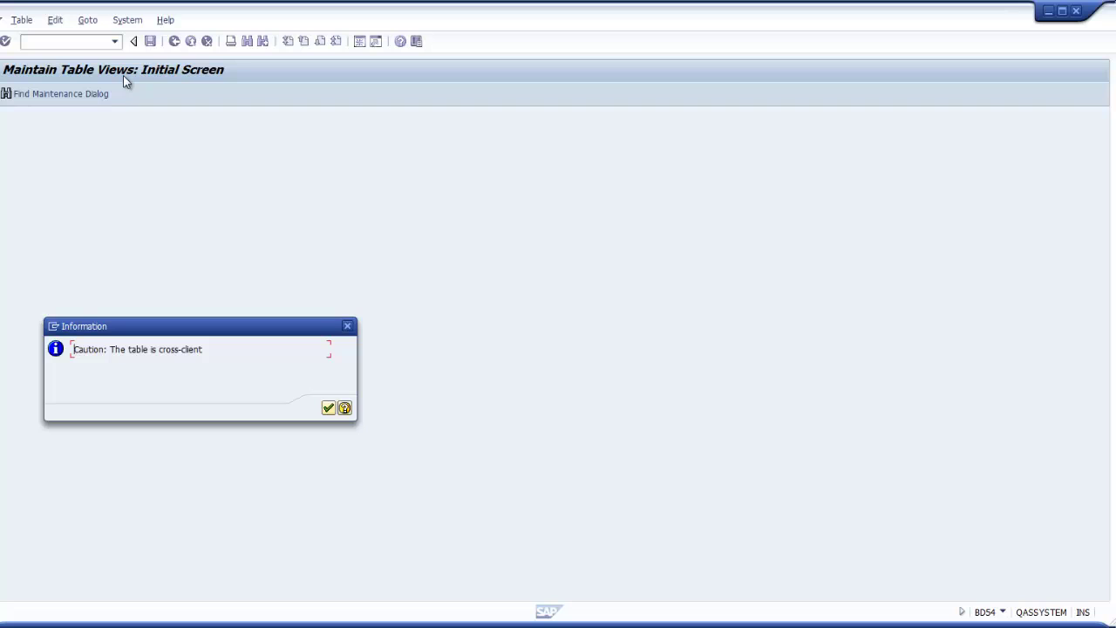
{"action": "key", "text": "Return"}
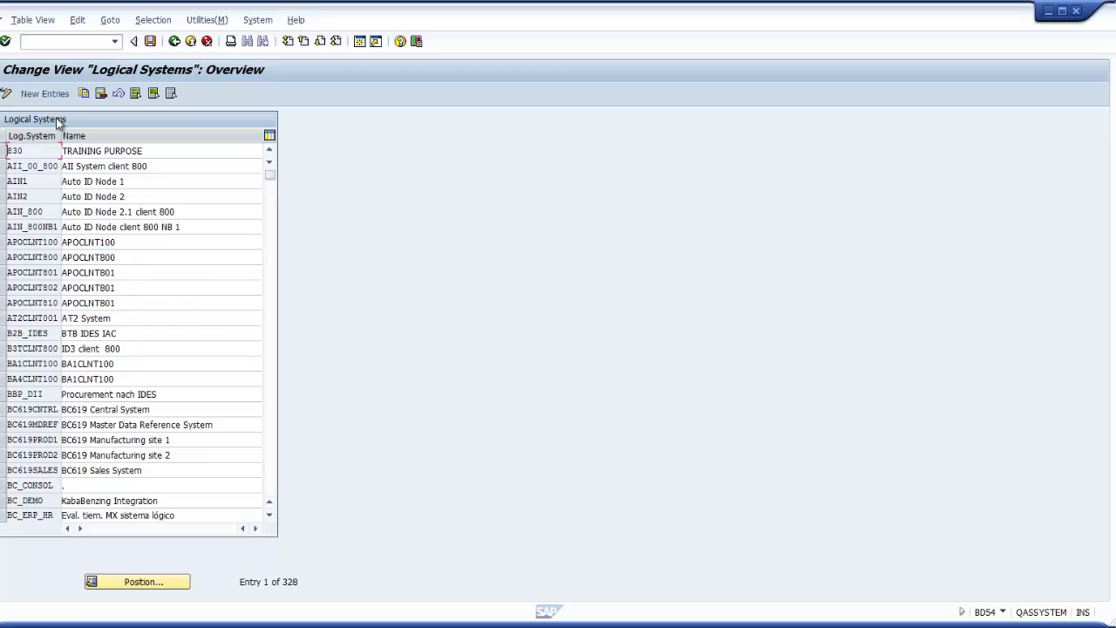
Add logical system qsyclnt830 named TRAINING PURPOSE, copy its name, and save under a workbench request
{"action": "left_click", "coordinate": [45, 94]}
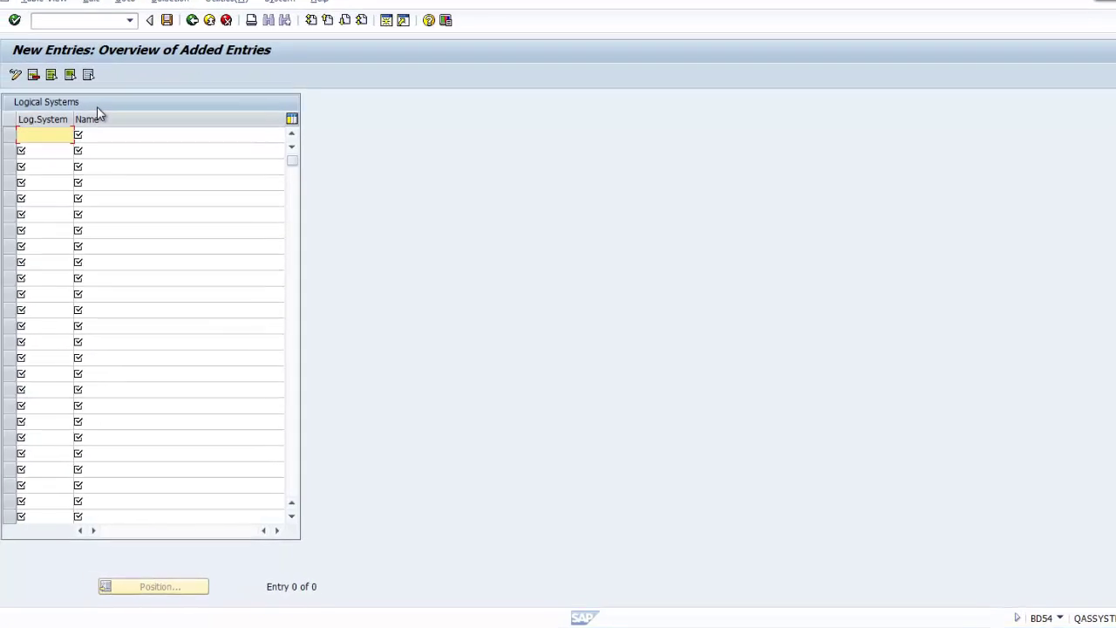
{"action": "type", "text": "840"}
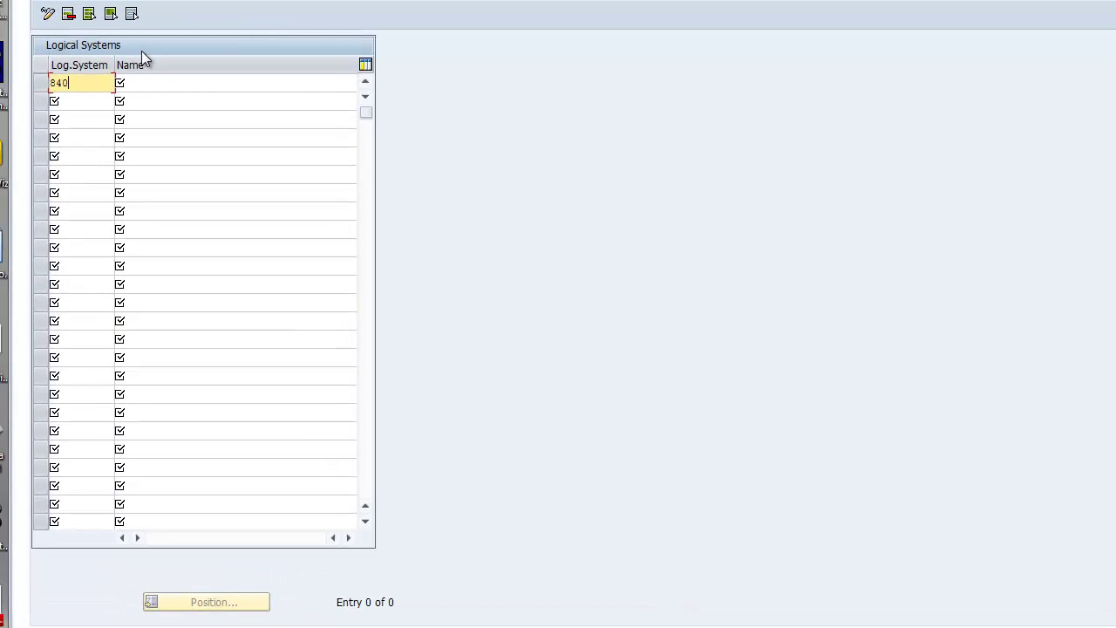
{"action": "key", "text": "Tab"}
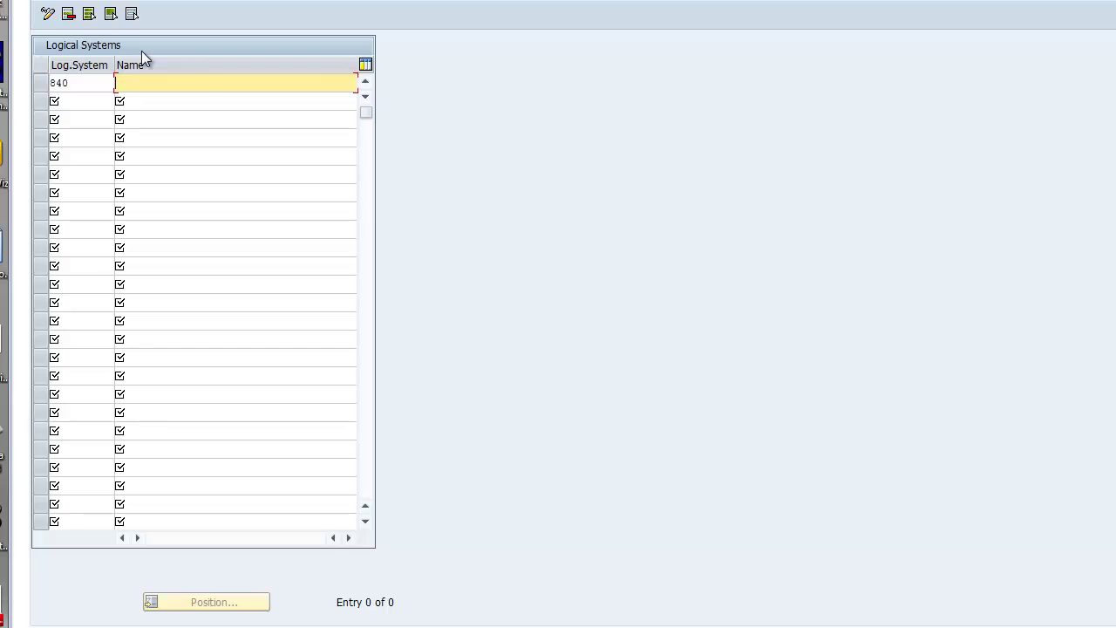
{"action": "type", "text": "Training"}
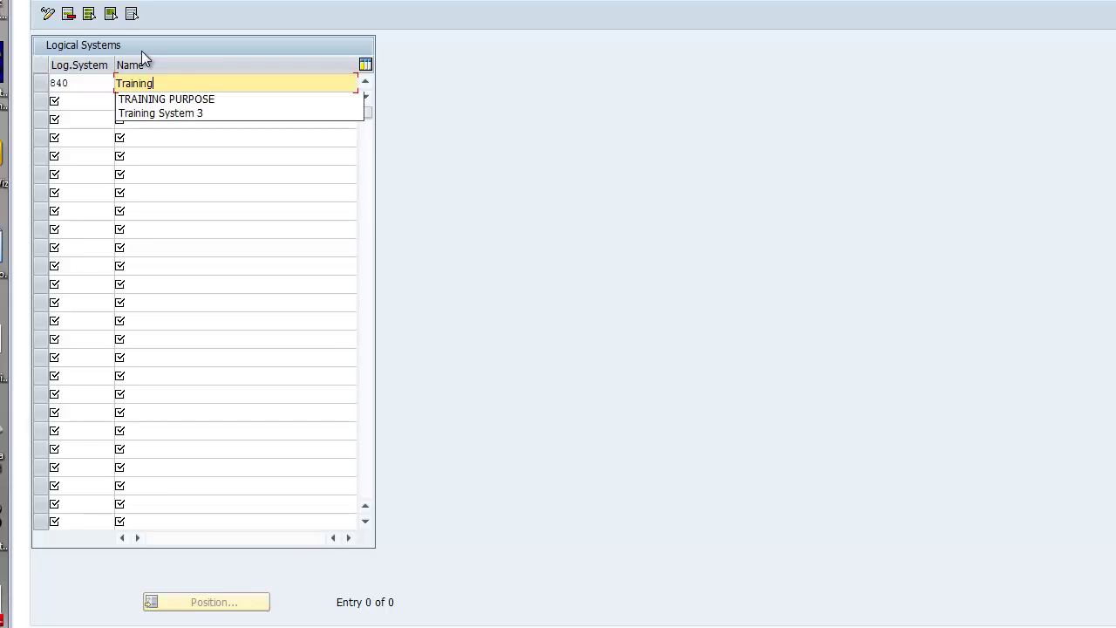
{"action": "left_click", "coordinate": [175, 100]}
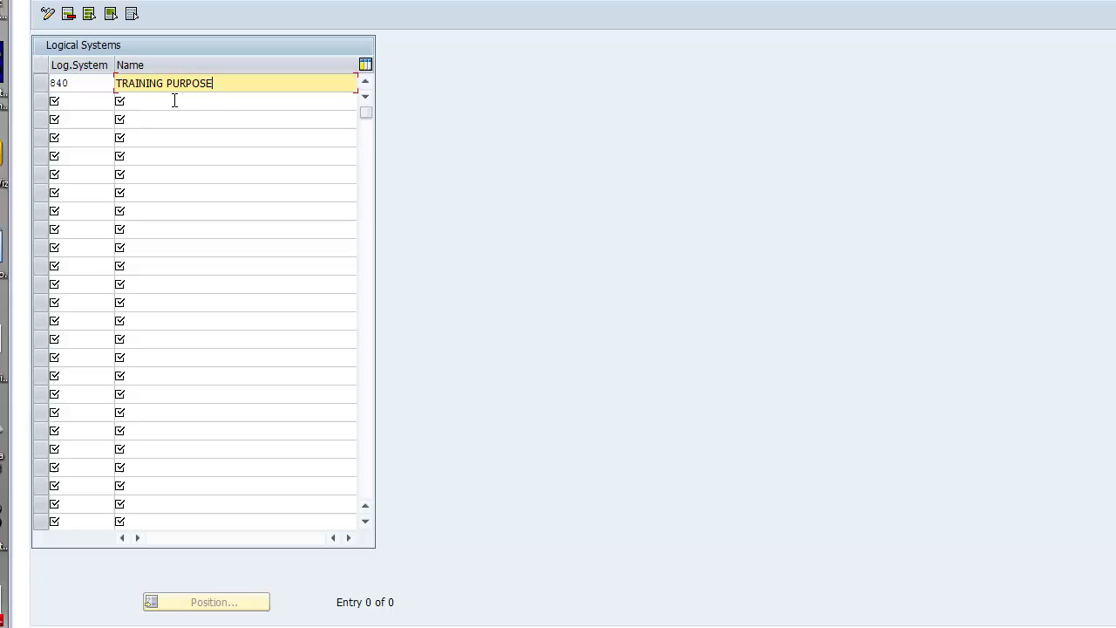
{"action": "left_click_drag", "start_coordinate": [91, 88], "coordinate": [38, 94]}
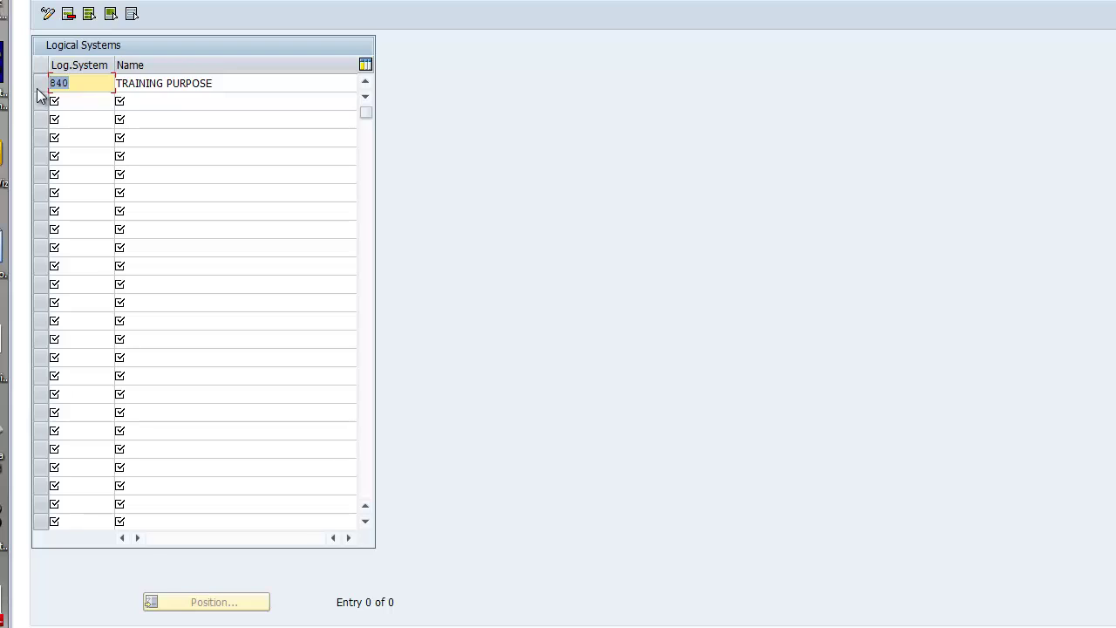
{"action": "type", "text": "qsyclnt830"}
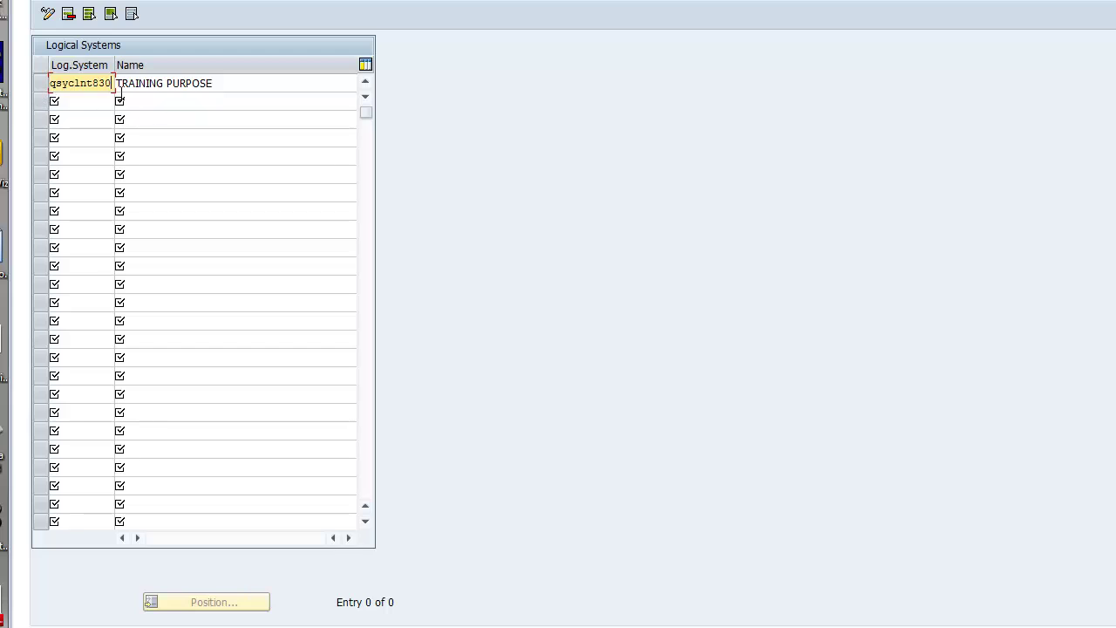
{"action": "mouse_move", "coordinate": [113, 83]}
{"action": "left_mouse_down"}
{"action": "mouse_move", "coordinate": [94, 84]}
{"action": "mouse_move", "coordinate": [115, 85]}
{"action": "left_mouse_up"}
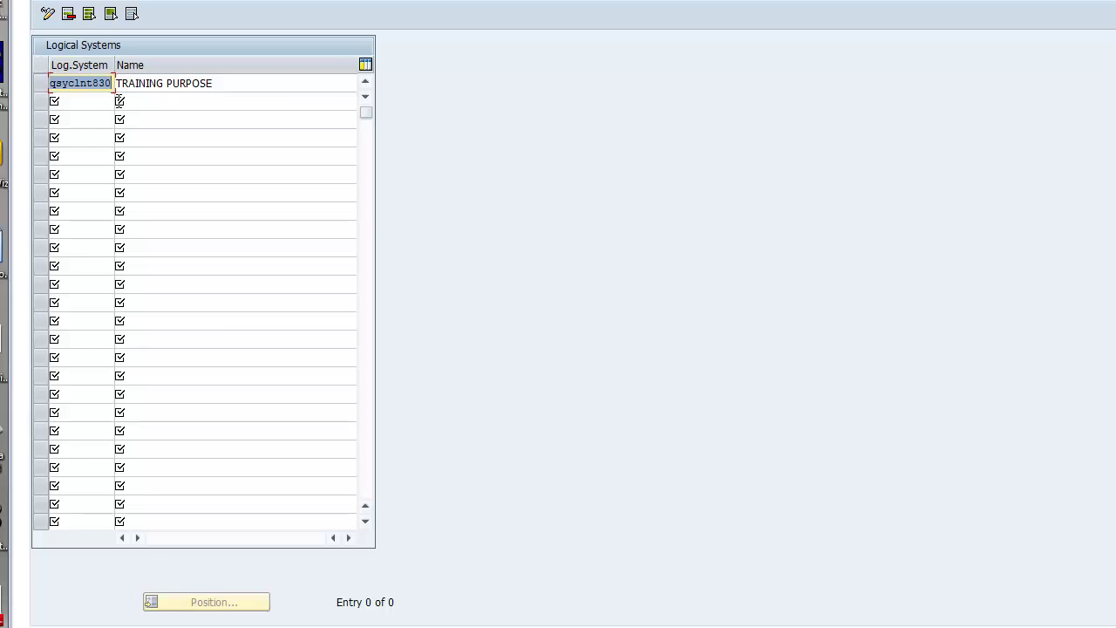
{"action": "key", "text": "ctrl+c"}
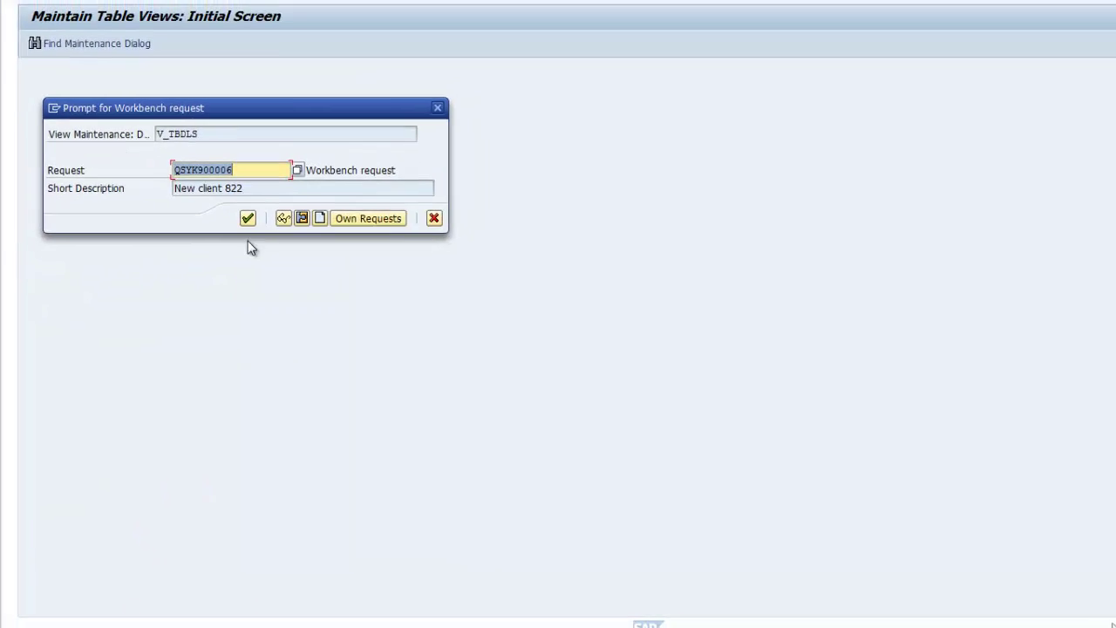
{"action": "left_click", "coordinate": [210, 242]}
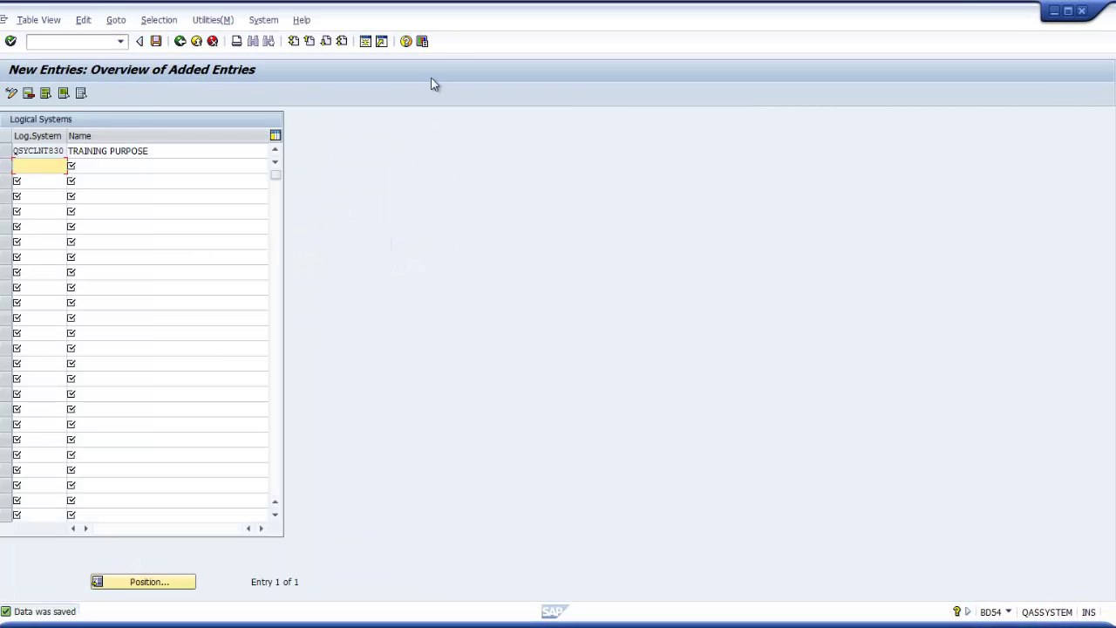
Paste qsyclnt830 into the Logical system field of client 840
{"action": "left_click", "coordinate": [1055, 10]}
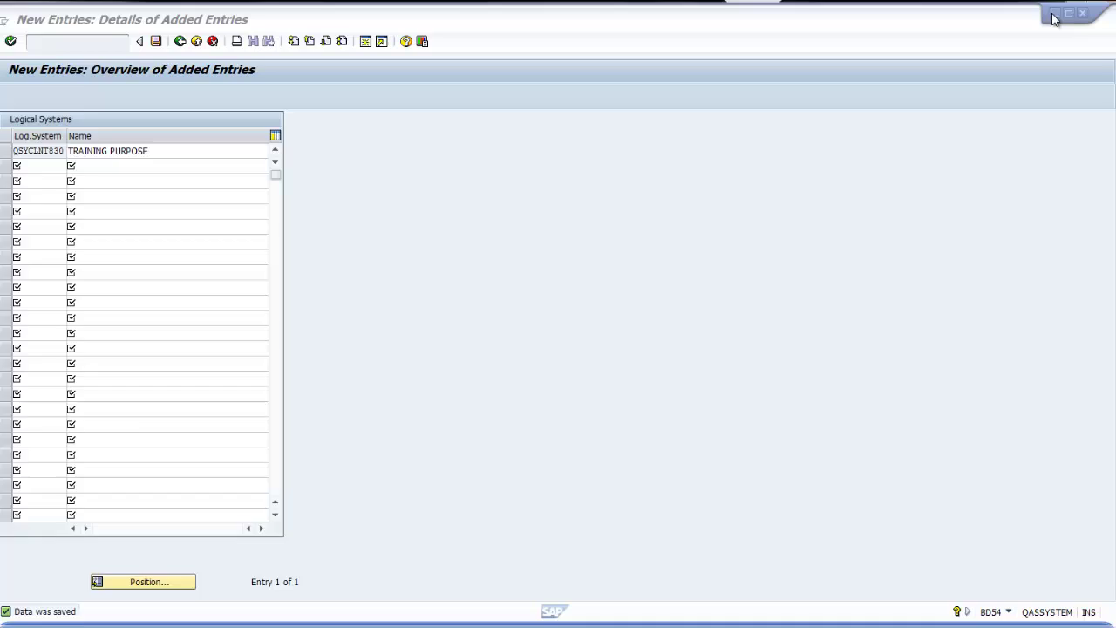
{"action": "right_click", "coordinate": [137, 173]}
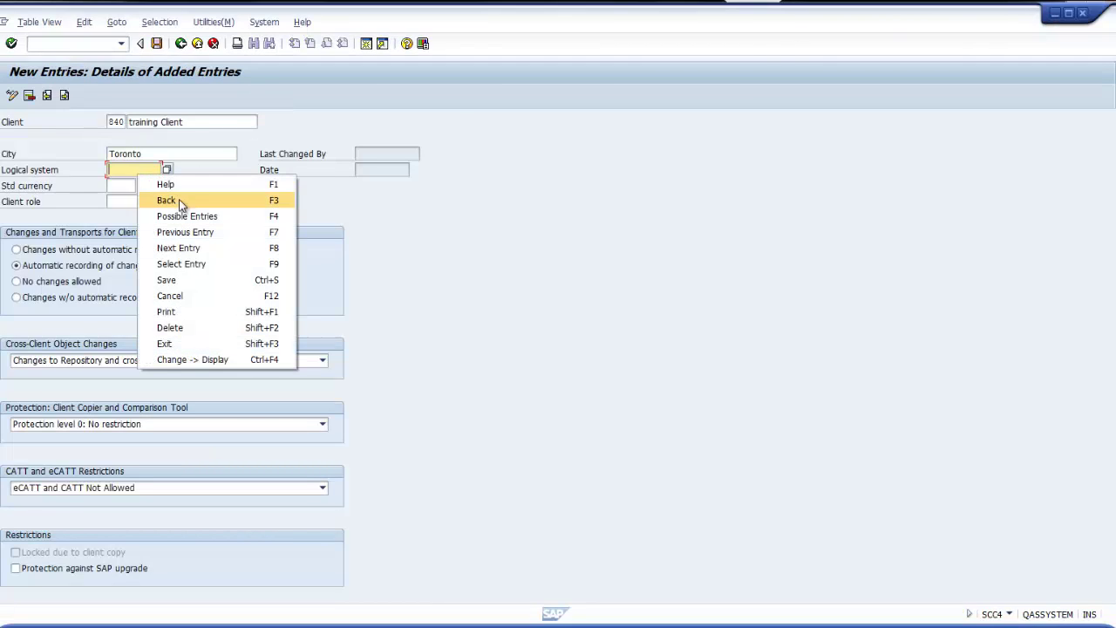
{"action": "left_click", "coordinate": [130, 169]}
{"action": "key", "text": "ctrl+v"}
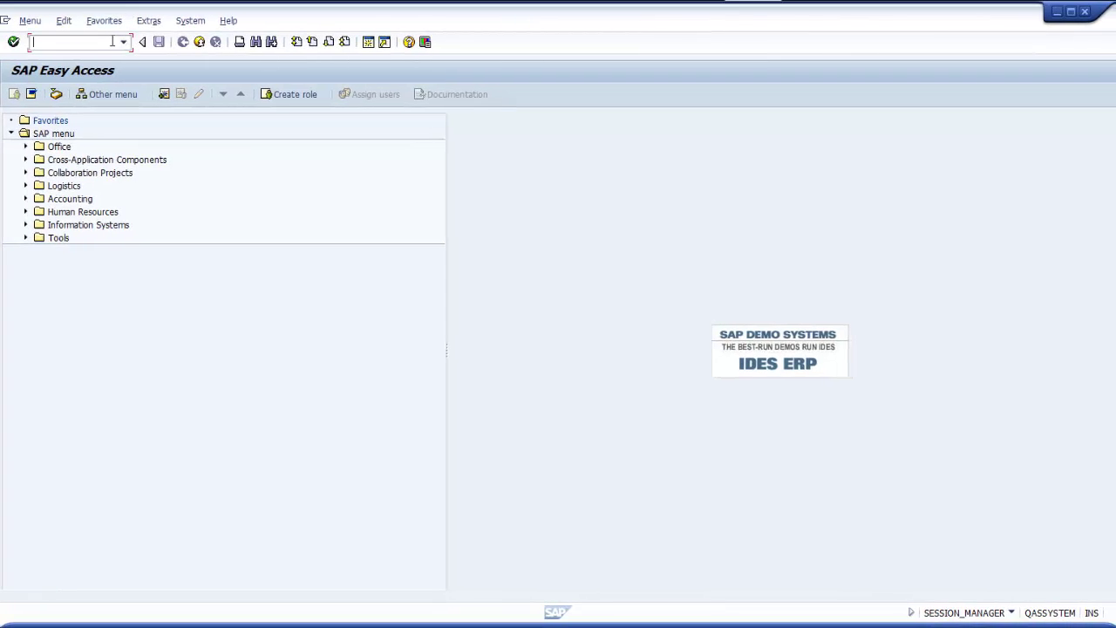
Browse the TBDLS table entries in SE16, then close the Data Browser
{"action": "left_click", "coordinate": [125, 52]}
{"action": "type", "text": "se1"}
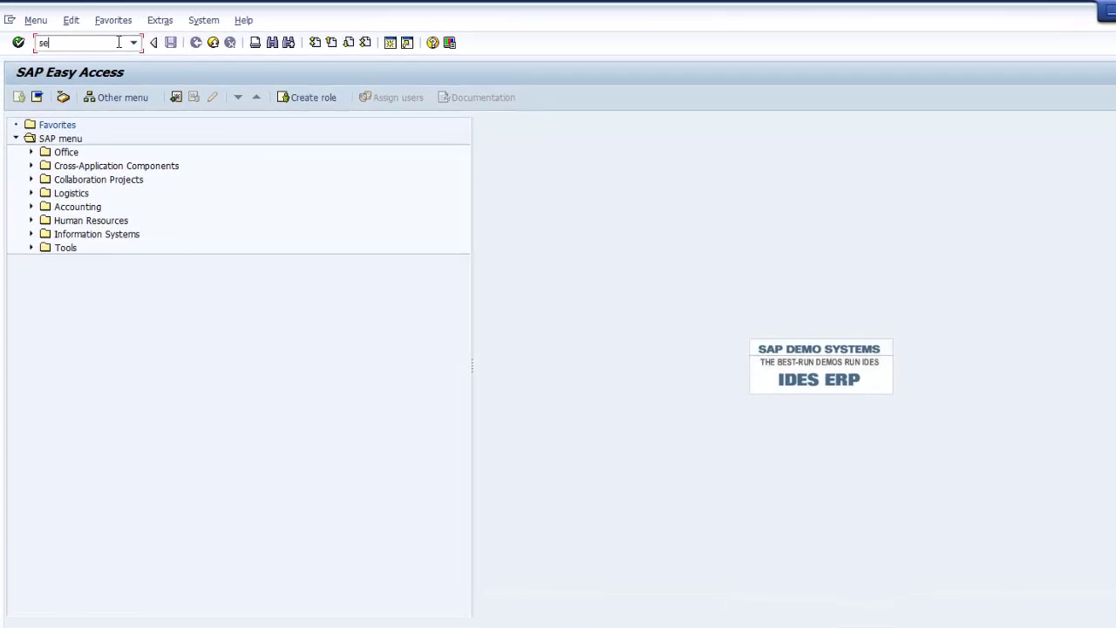
{"action": "type", "text": "6"}
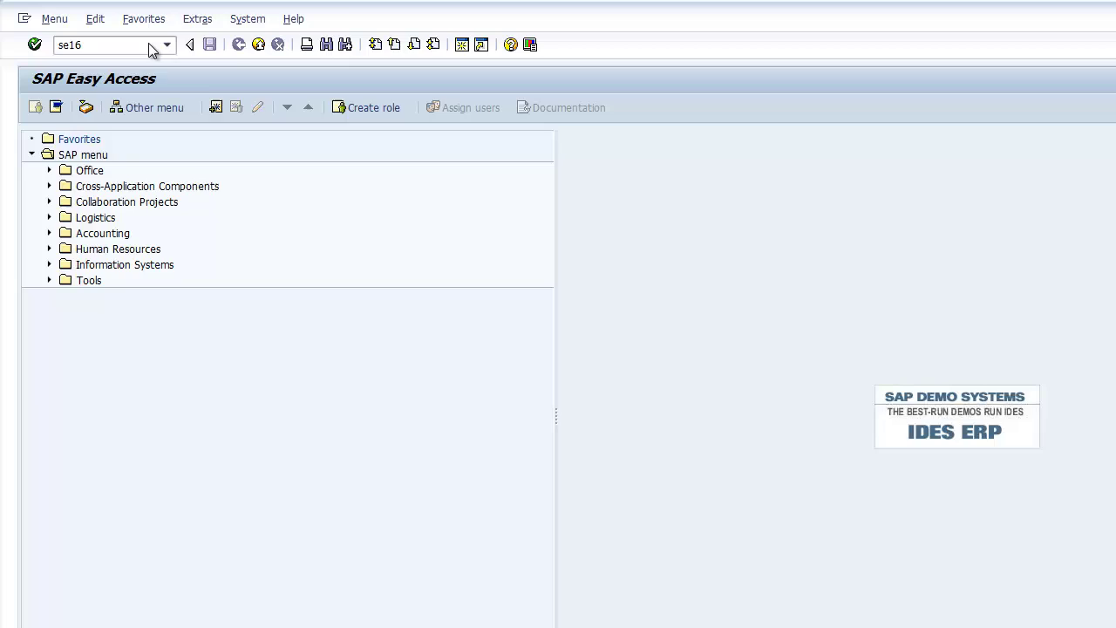
{"action": "key", "text": "Return"}
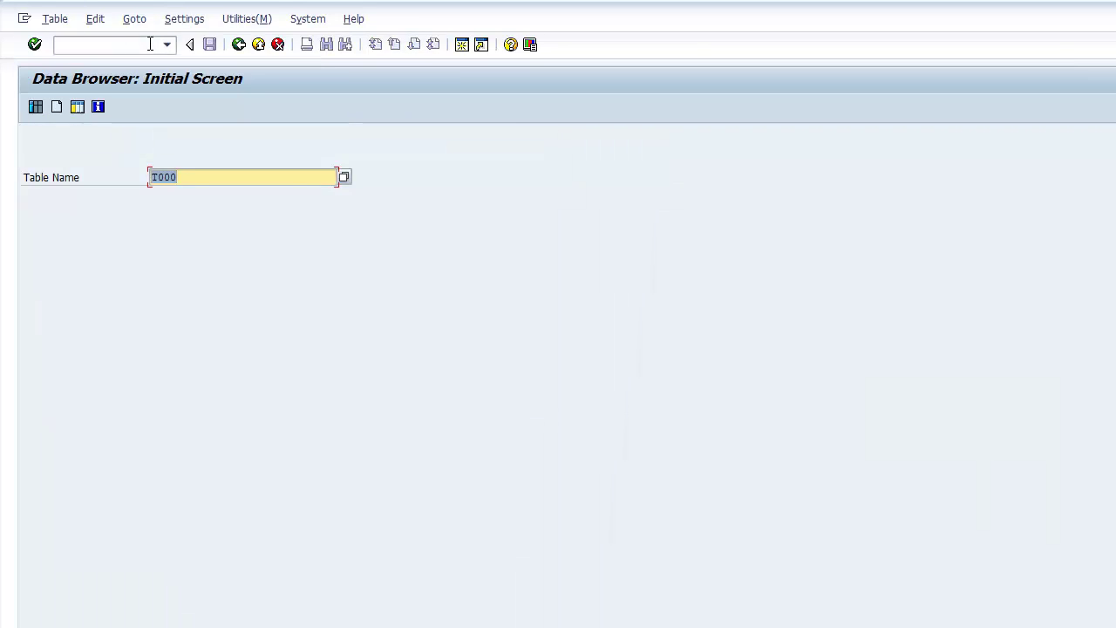
{"action": "type", "text": "5tb"}
{"action": "key", "text": "BackSpace"}
{"action": "key", "text": "BackSpace"}
{"action": "key", "text": "BackSpace"}
{"action": "type", "text": "tb"}
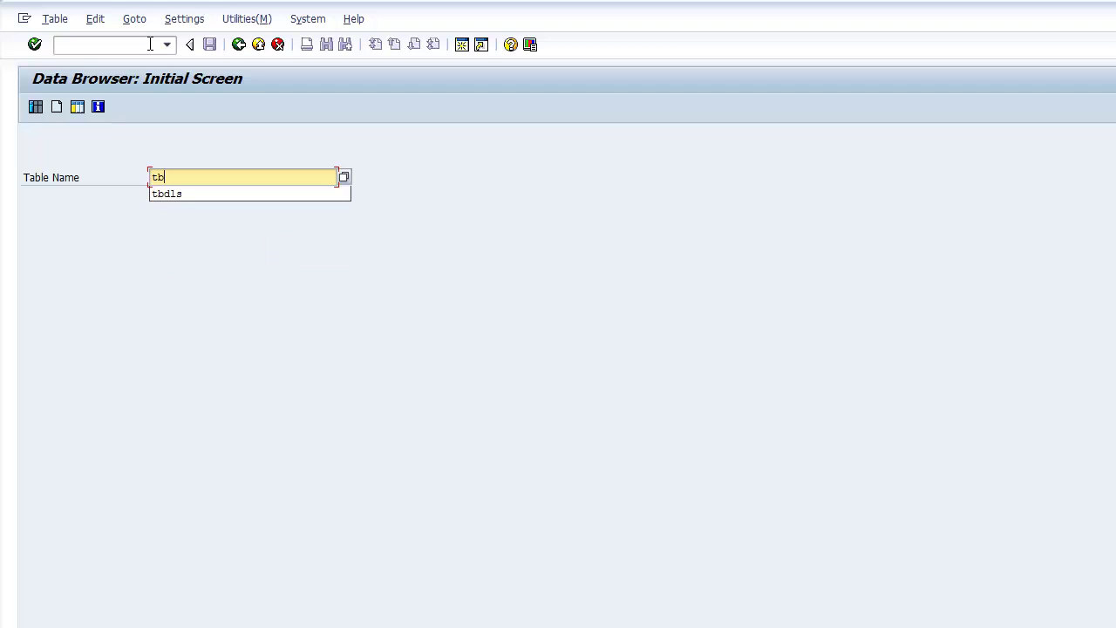
{"action": "left_click", "coordinate": [186, 193]}
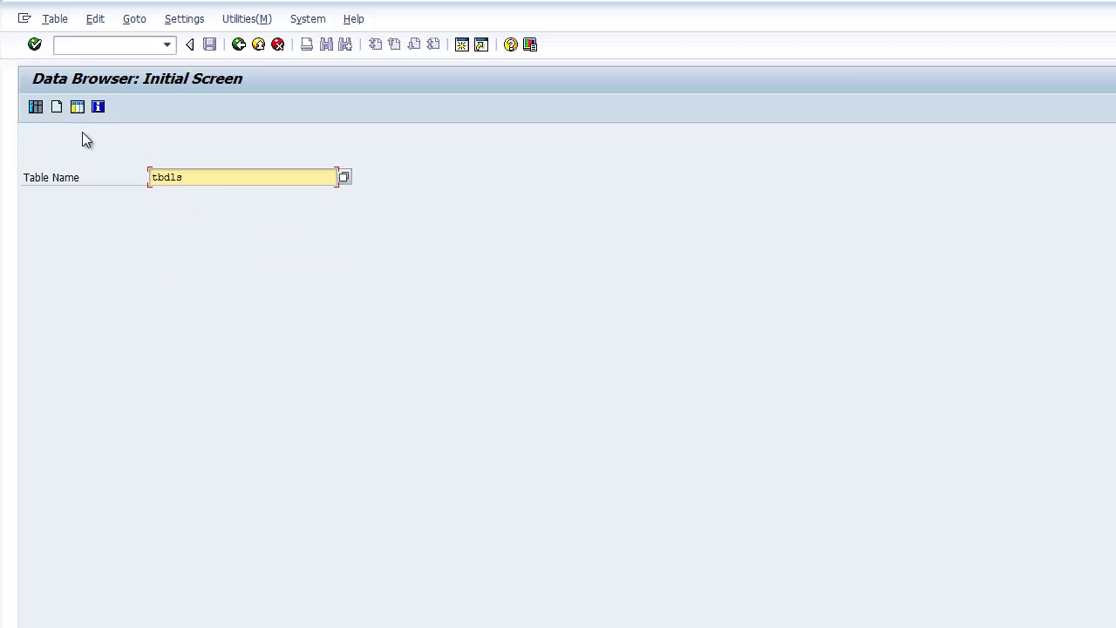
{"action": "left_click", "coordinate": [35, 106]}
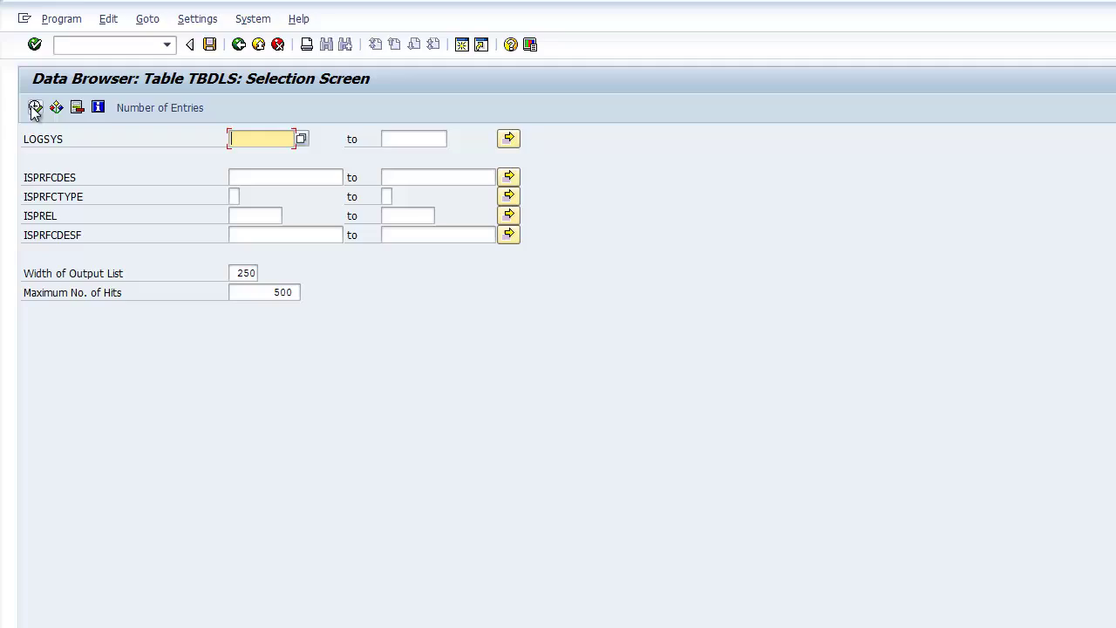
{"action": "left_click", "coordinate": [35, 106]}
{"action": "scroll", "coordinate": [52, 357], "scroll_direction": "down", "scroll_amount": 3}
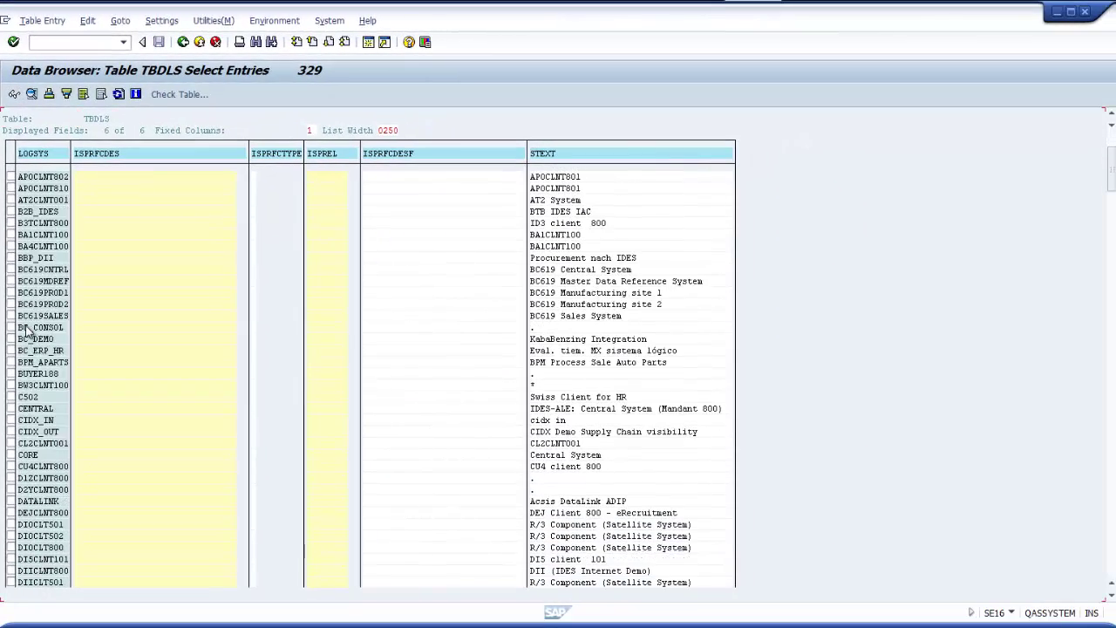
{"action": "scroll", "coordinate": [26, 331], "scroll_direction": "down", "scroll_amount": 1}
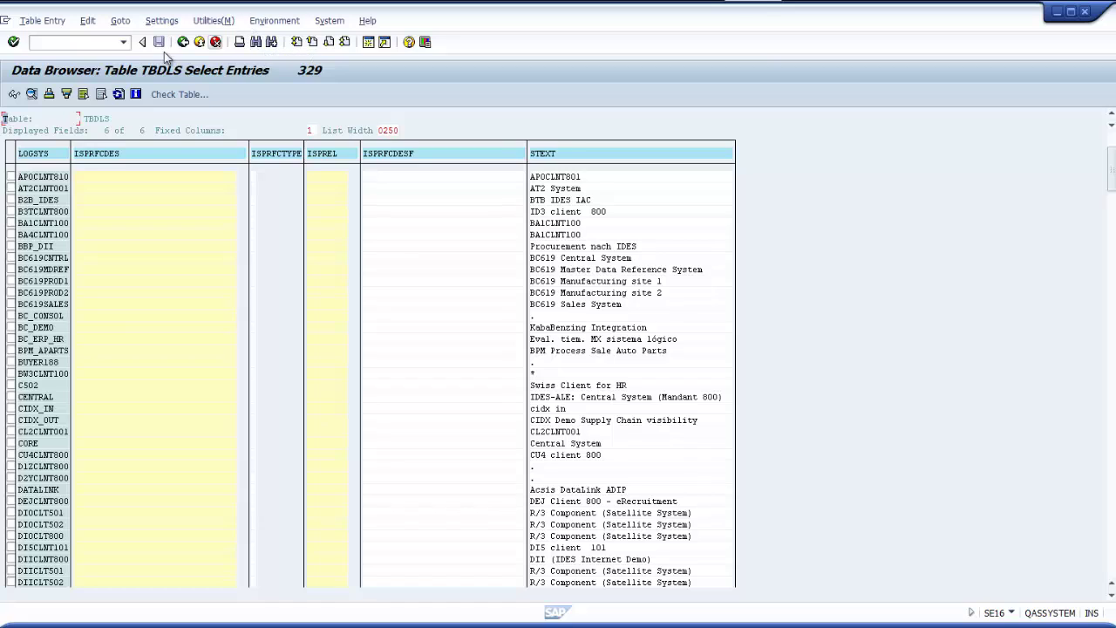
{"action": "left_click", "coordinate": [217, 43]}
{"action": "left_click", "coordinate": [216, 44]}
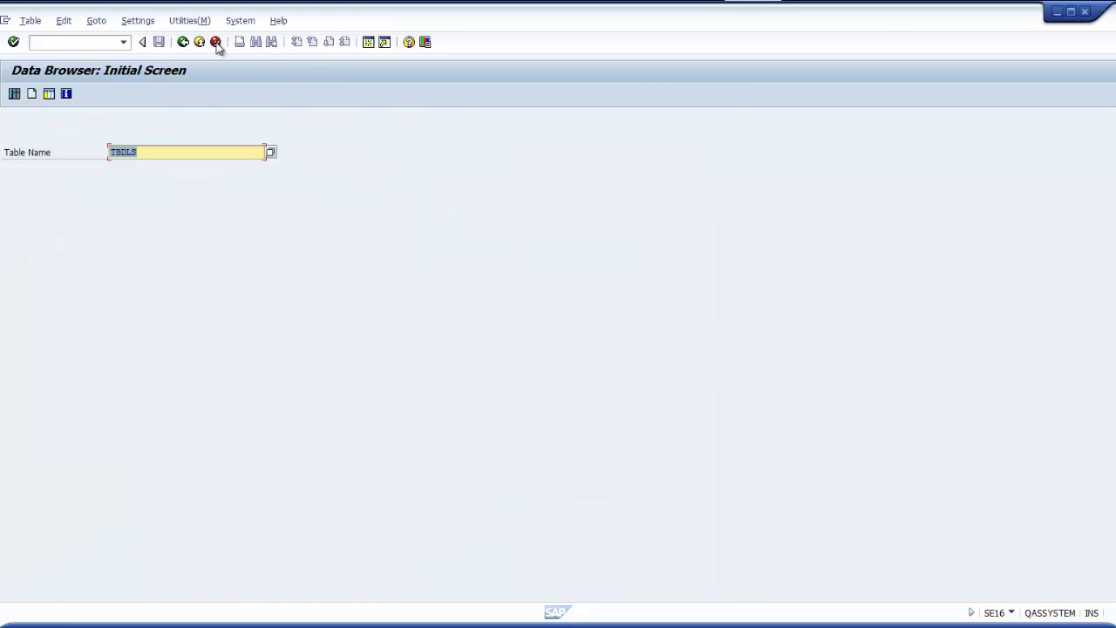
{"action": "left_click", "coordinate": [1086, 15]}
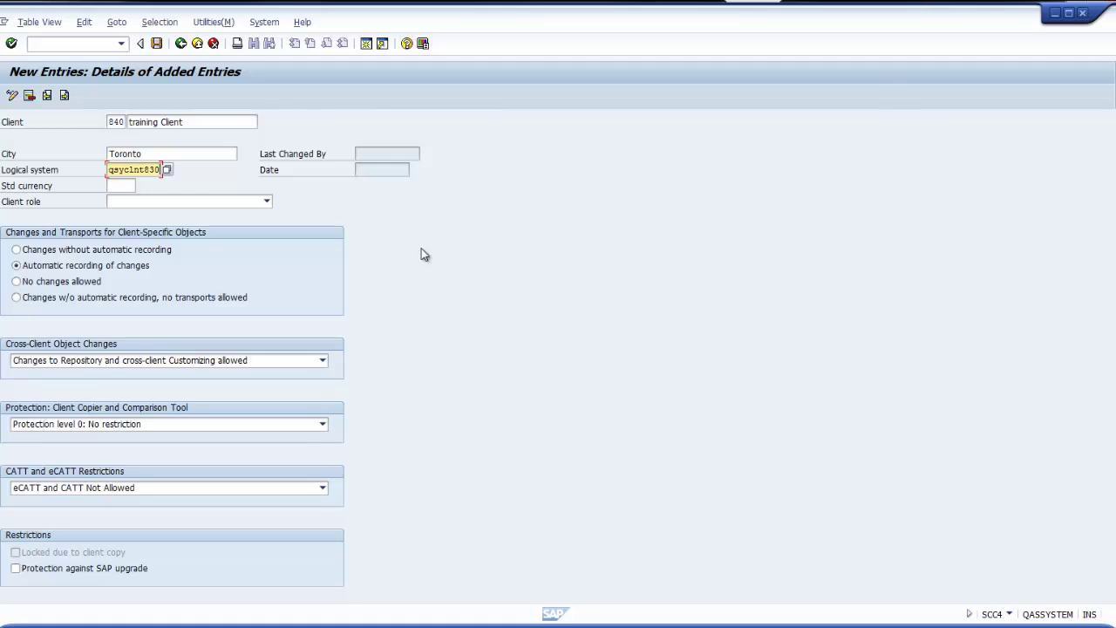
Give client 840 the Training/Education role, save it, and minimize SAP GUI to reach SAP Logon
{"action": "left_click", "coordinate": [267, 201]}
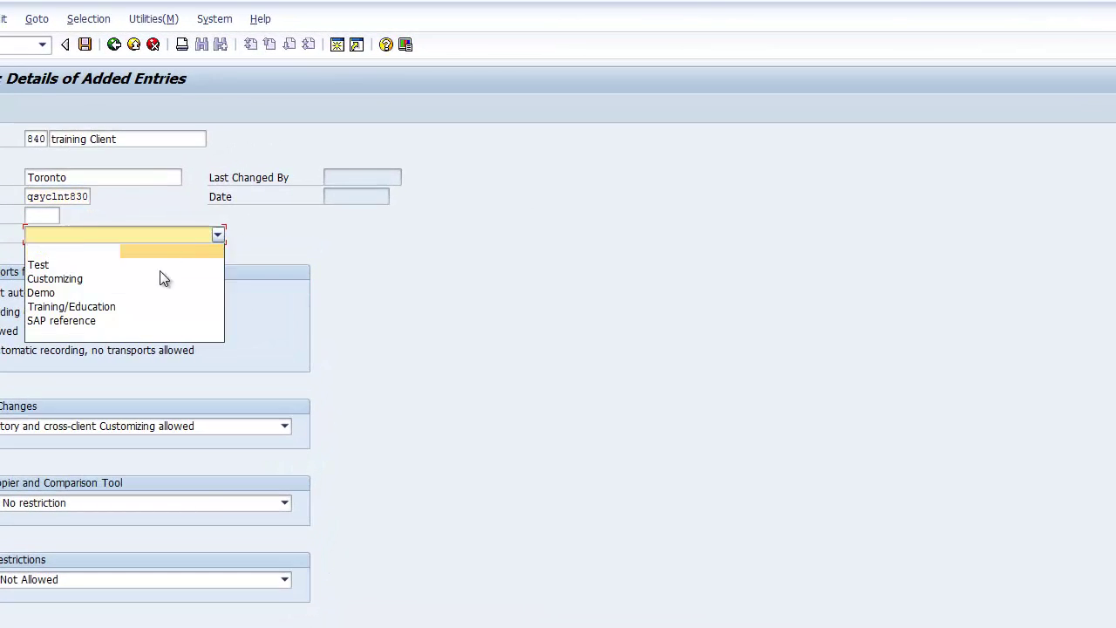
{"action": "left_click", "coordinate": [129, 309]}
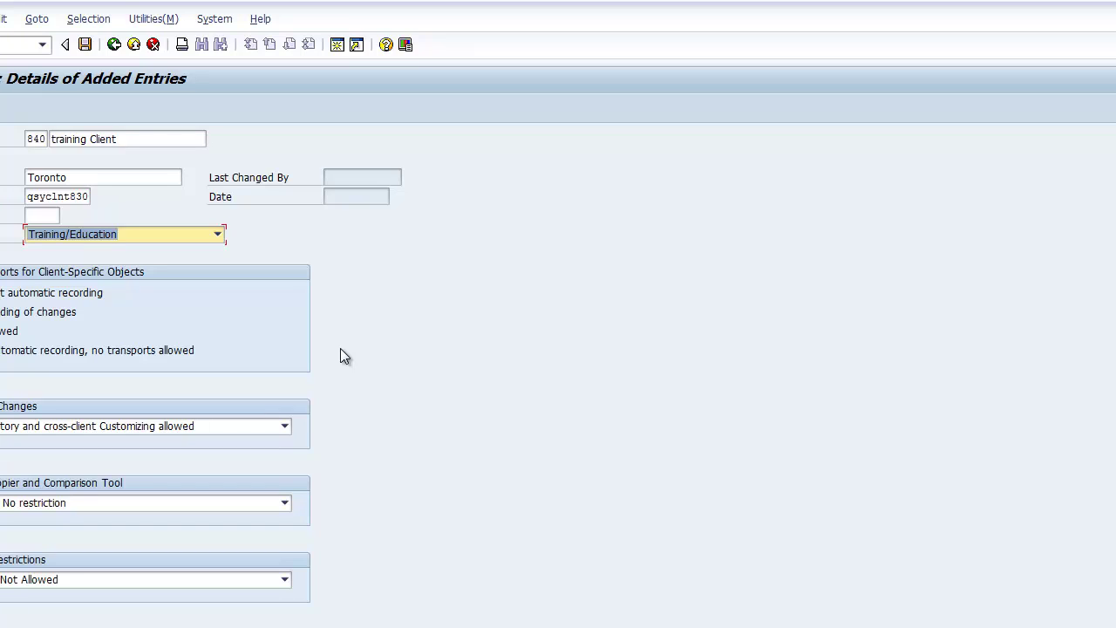
{"action": "left_click", "coordinate": [85, 45]}
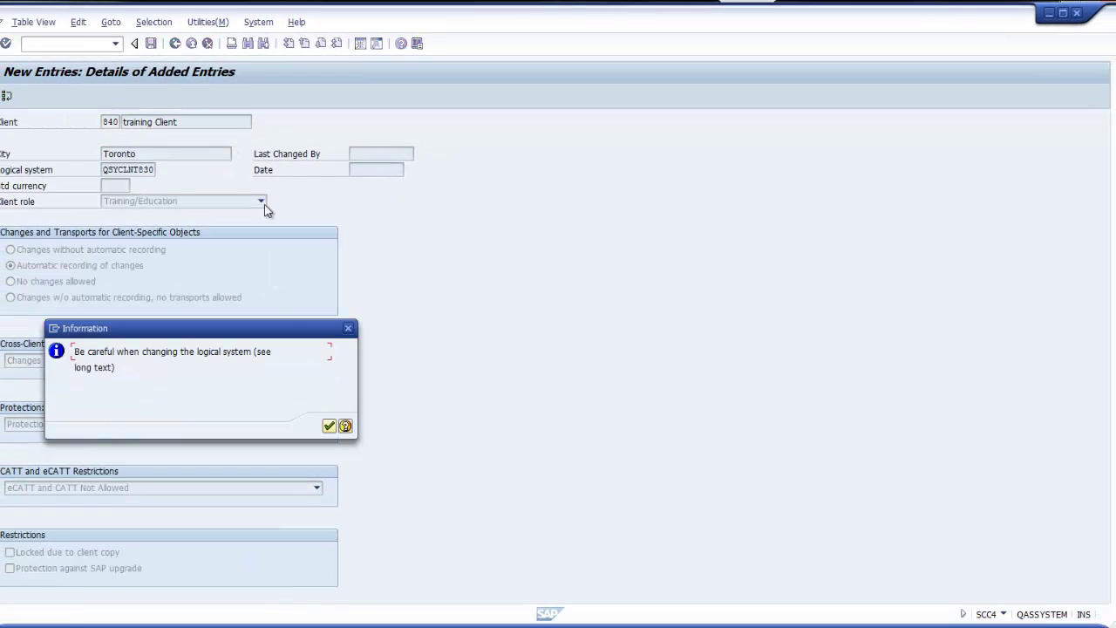
{"action": "left_click", "coordinate": [329, 425]}
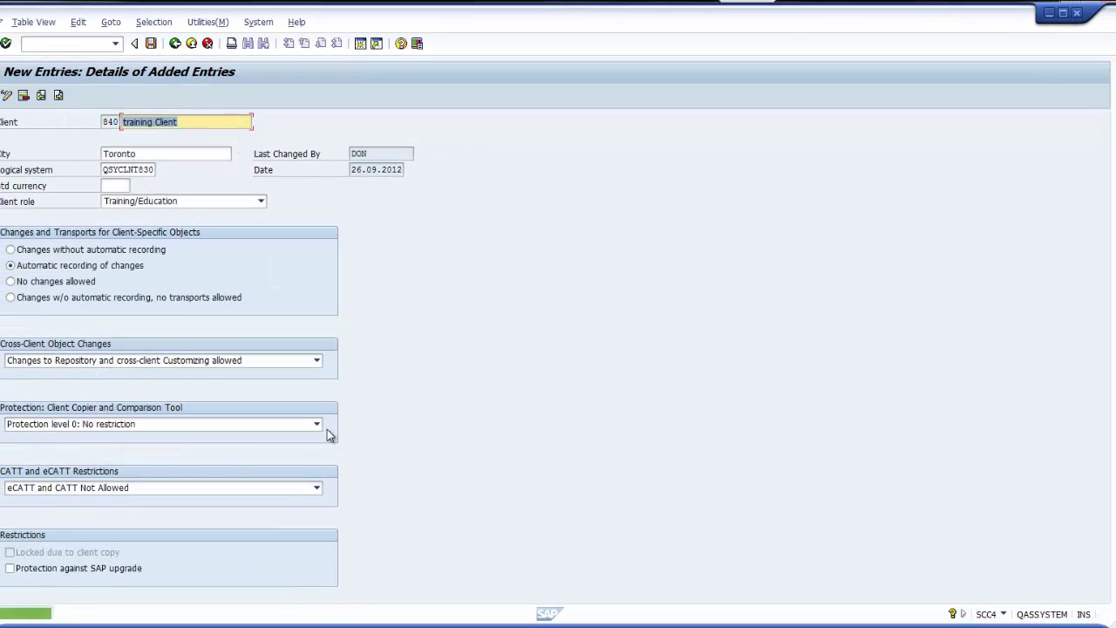
{"action": "left_click", "coordinate": [1049, 14]}
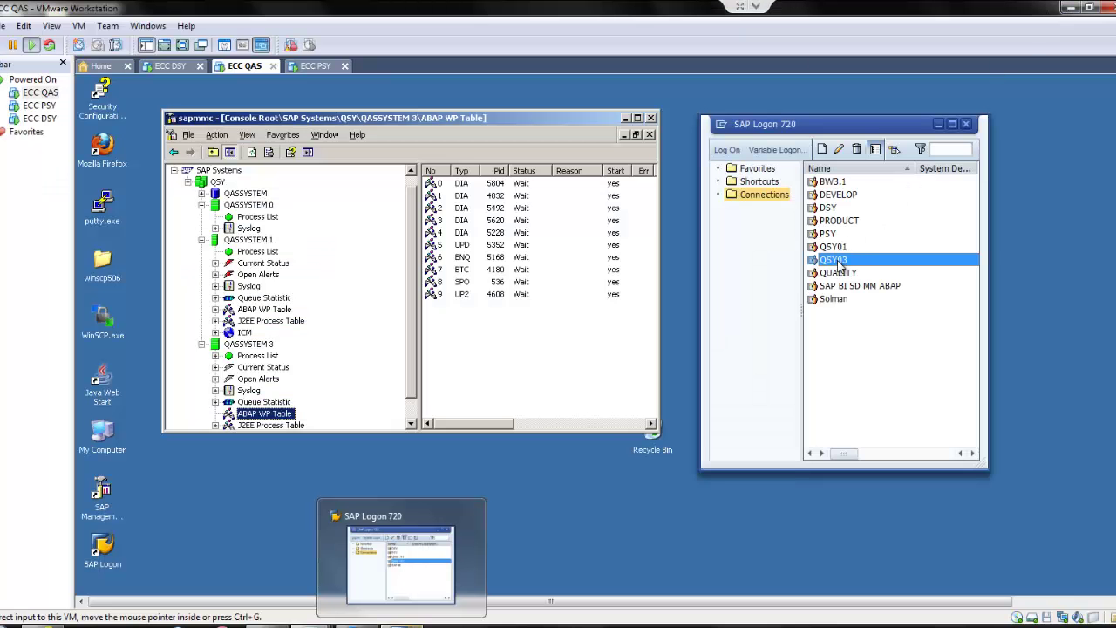
Open the QSY03 logon screen and enter sap* as the user name
{"action": "double_click", "coordinate": [829, 263]}
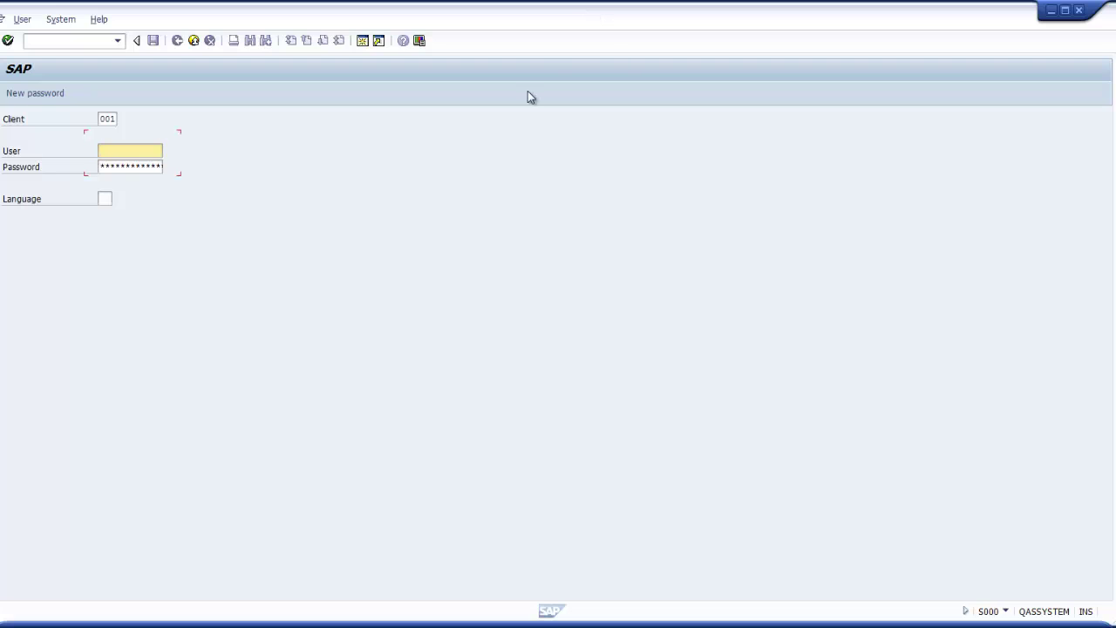
{"action": "left_click", "coordinate": [134, 150]}
{"action": "type", "text": "sap*"}
{"action": "key", "text": "Tab"}
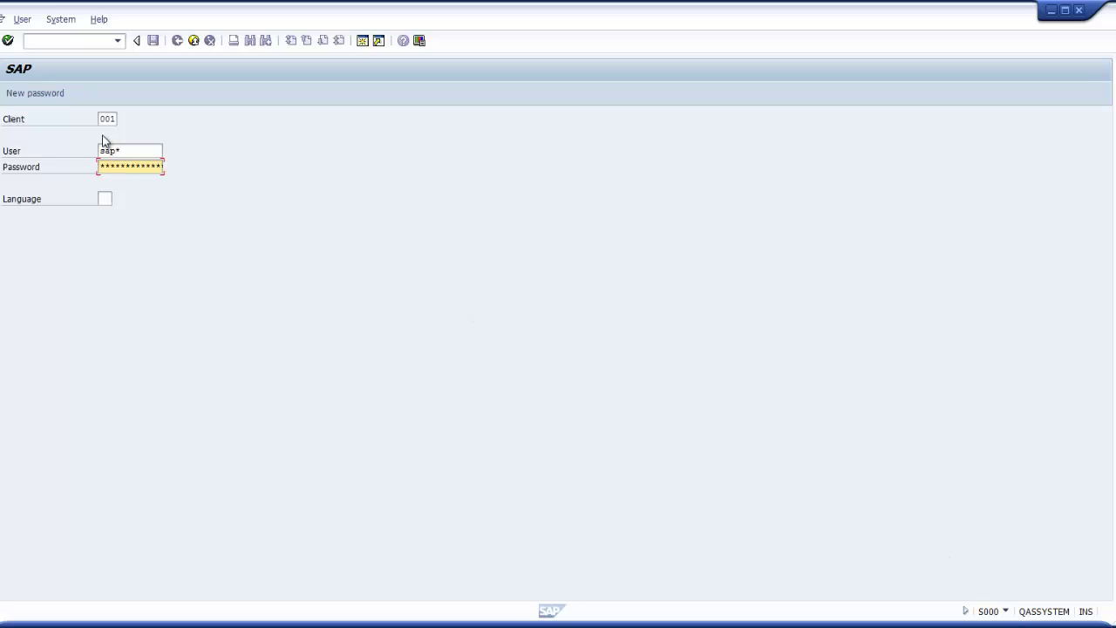
Replace client 001 on the logon screen, log on as SAP*, and dismiss the copyright notice
{"action": "left_click", "coordinate": [104, 119]}
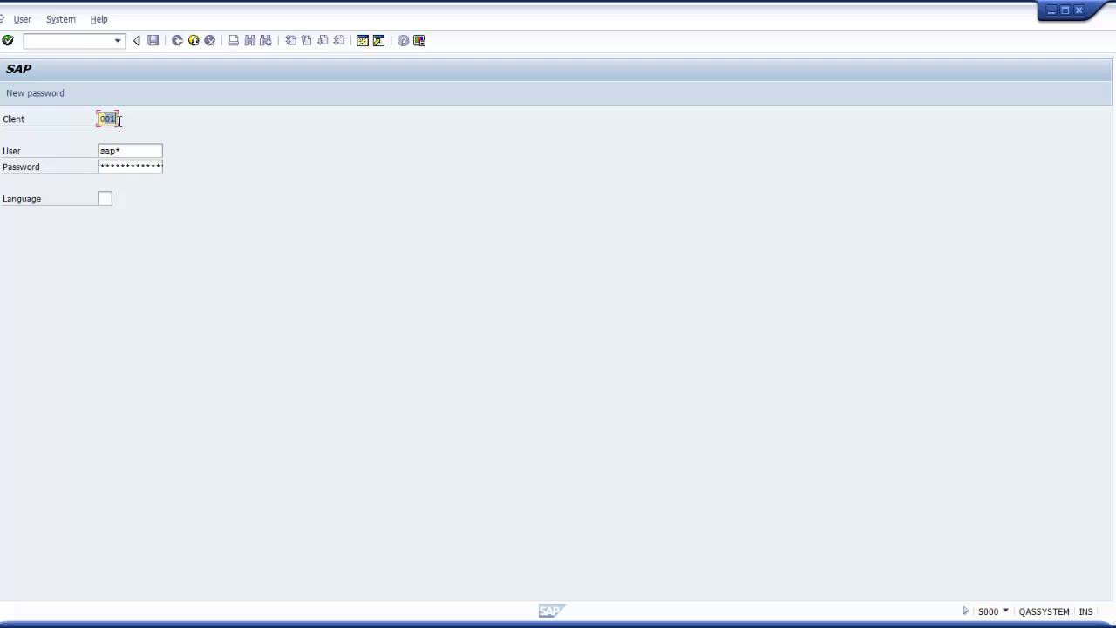
{"action": "key", "text": "BackSpace"}
{"action": "key", "text": "BackSpace"}
{"action": "key", "text": "BackSpace"}
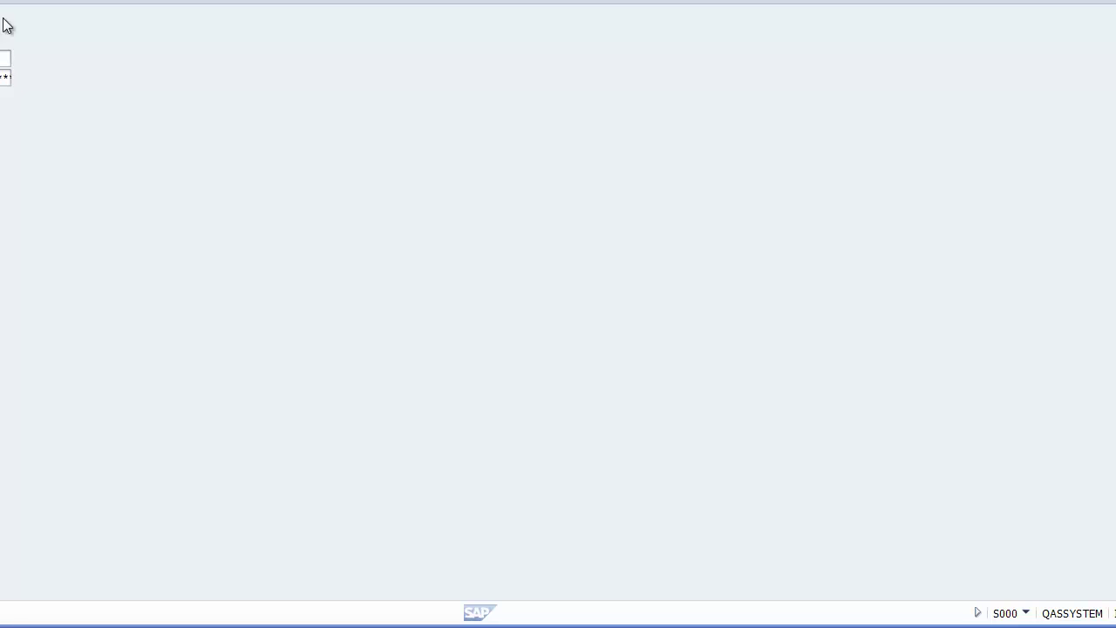
{"action": "key", "text": "Return"}
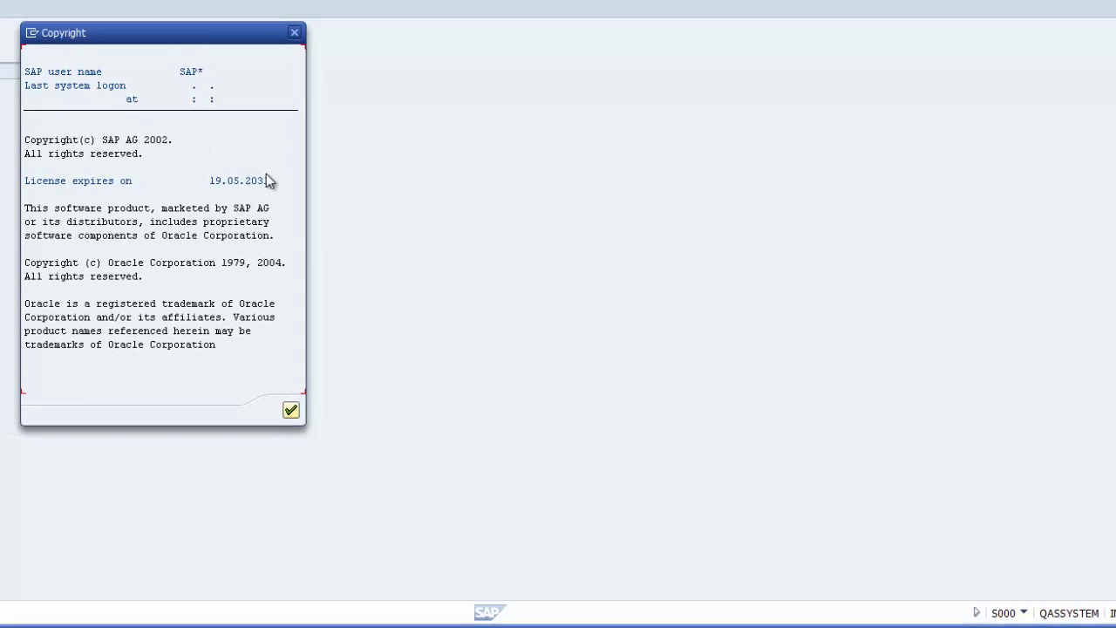
{"action": "key", "text": "Return"}
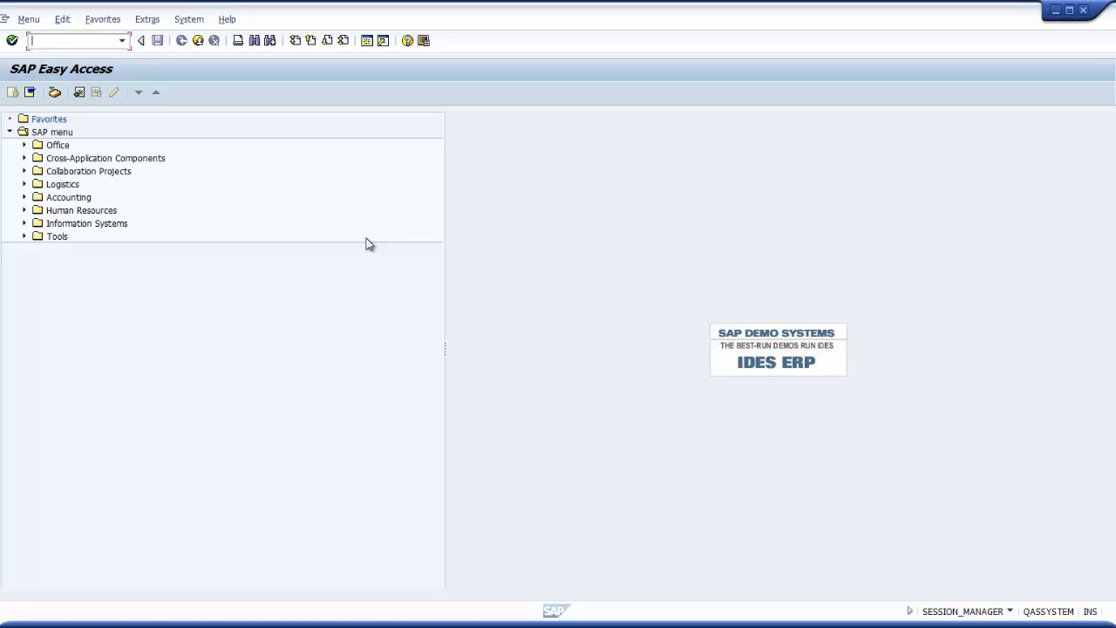
Start the local client copy transaction and briefly check the system status details
{"action": "type", "text": "scd"}
{"action": "type", "text": "l"}
{"action": "key", "text": "Return"}
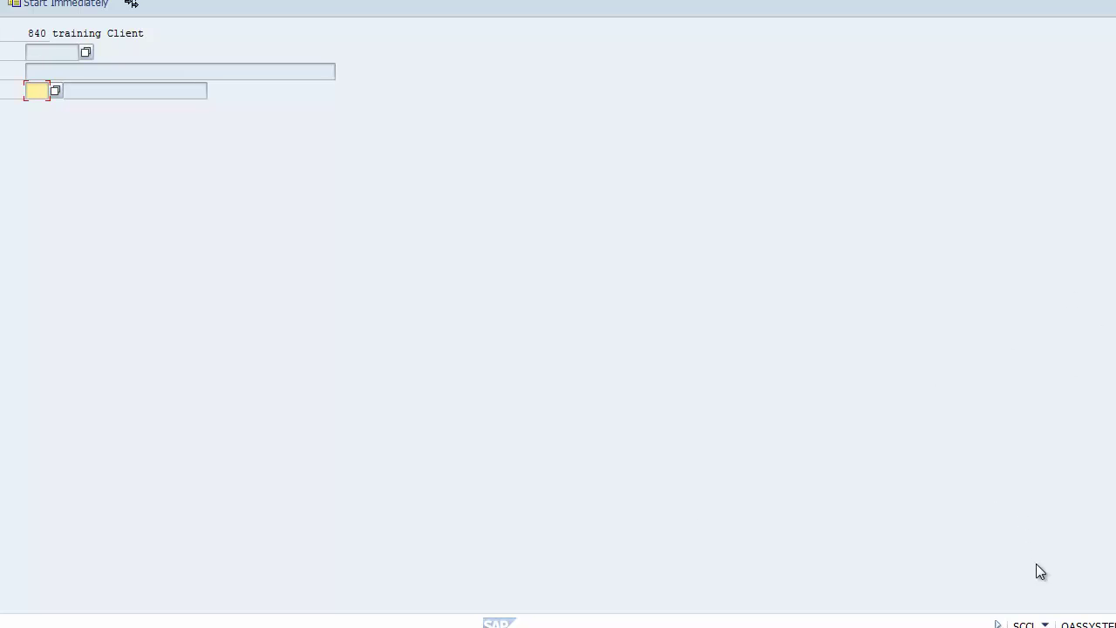
{"action": "left_click", "coordinate": [1044, 624]}
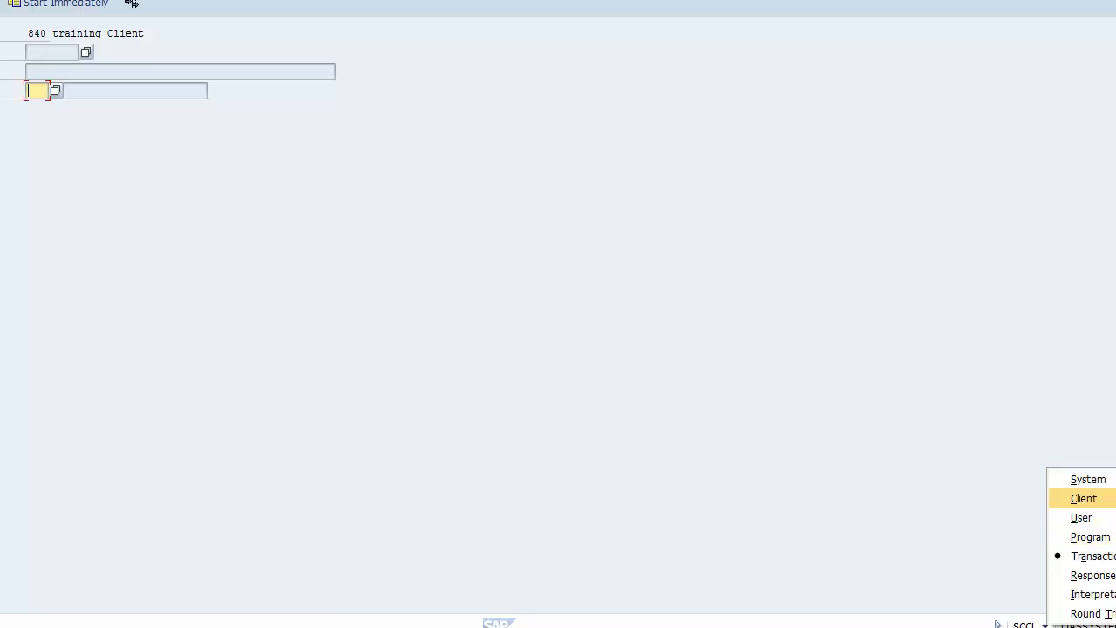
{"action": "left_click", "coordinate": [486, 246]}
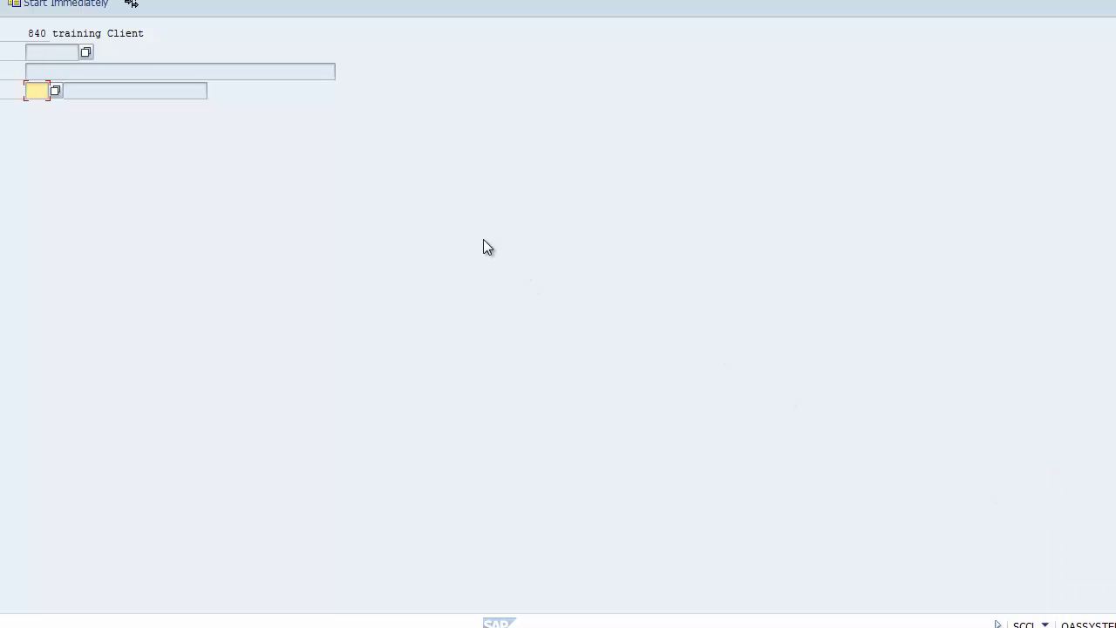
Pick SAP_USER from the copy profile list as the selected profile
{"action": "left_click", "coordinate": [90, 53]}
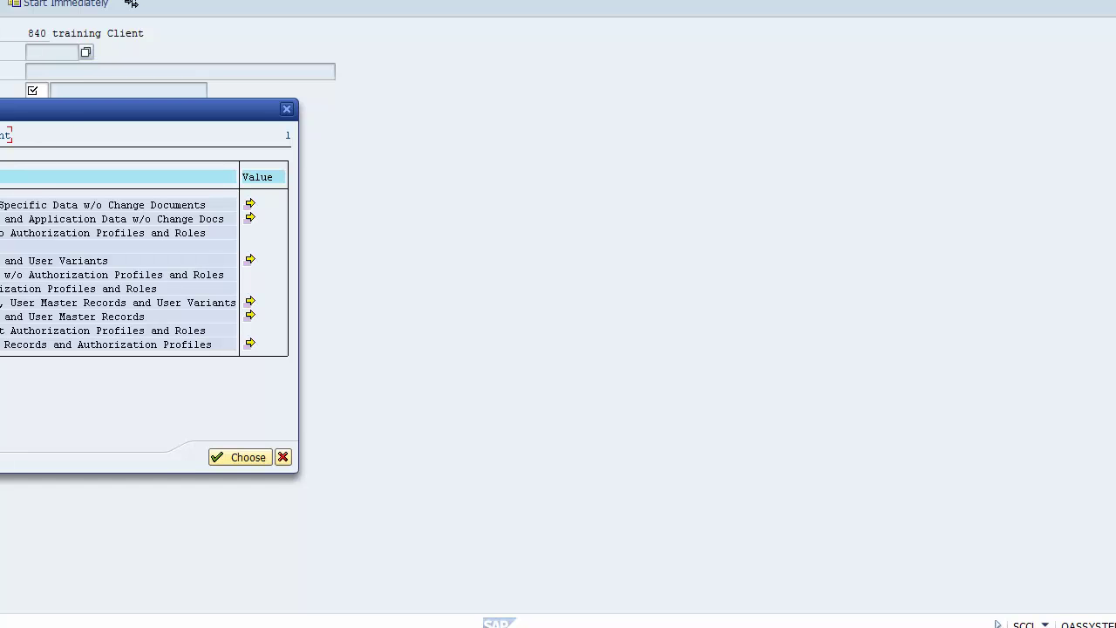
{"action": "left_click", "coordinate": [61, 378]}
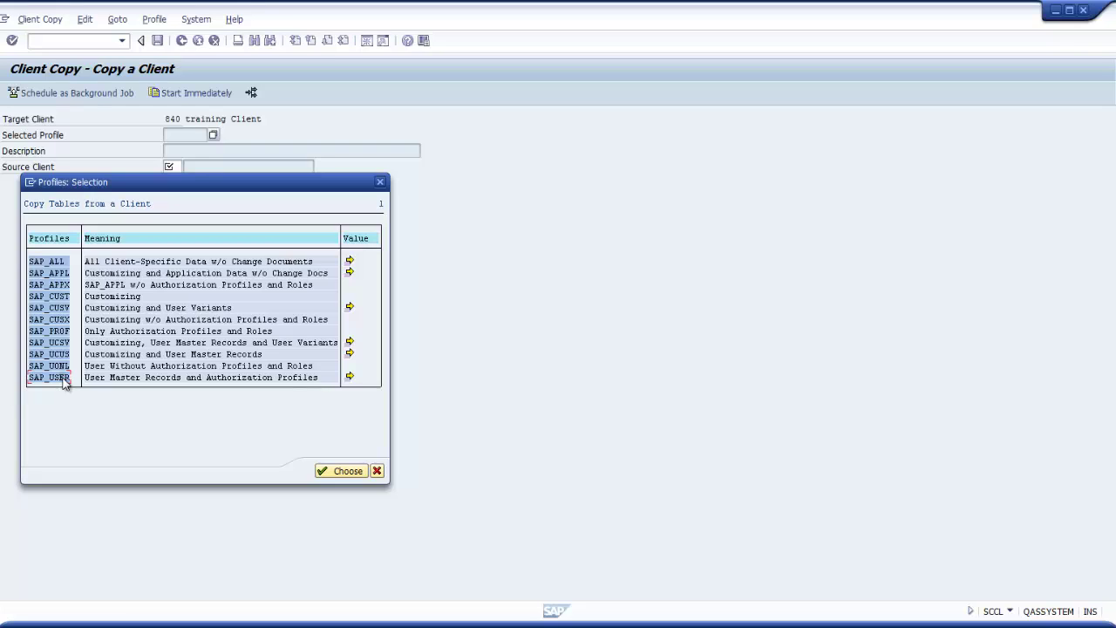
{"action": "double_click", "coordinate": [63, 380]}
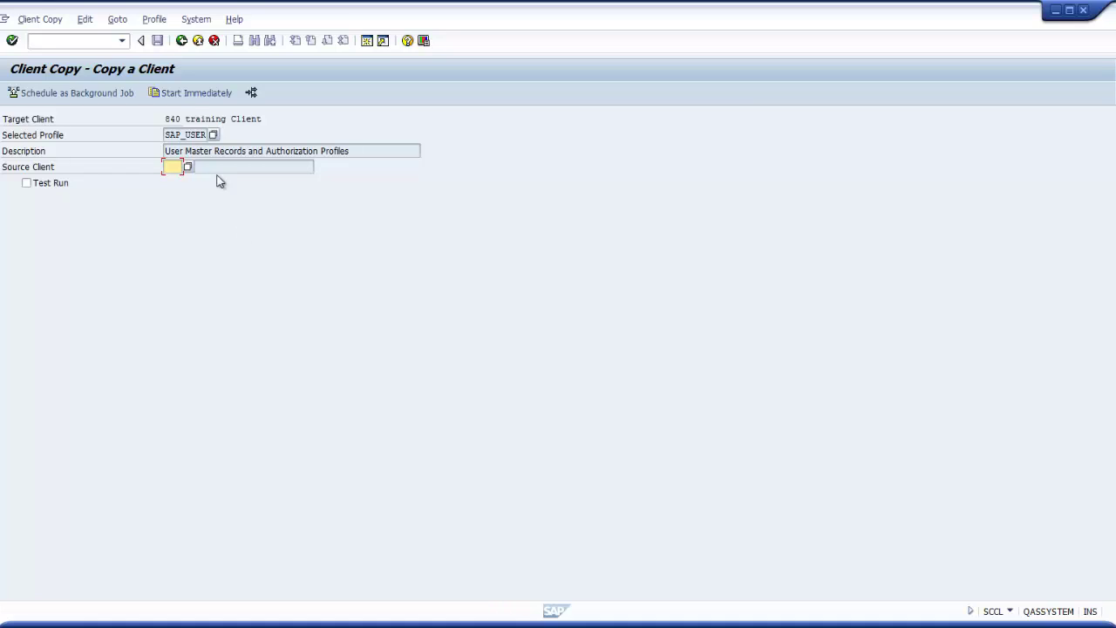
Choose source client 000 and schedule the copy as an immediate background job
{"action": "left_click", "coordinate": [188, 166]}
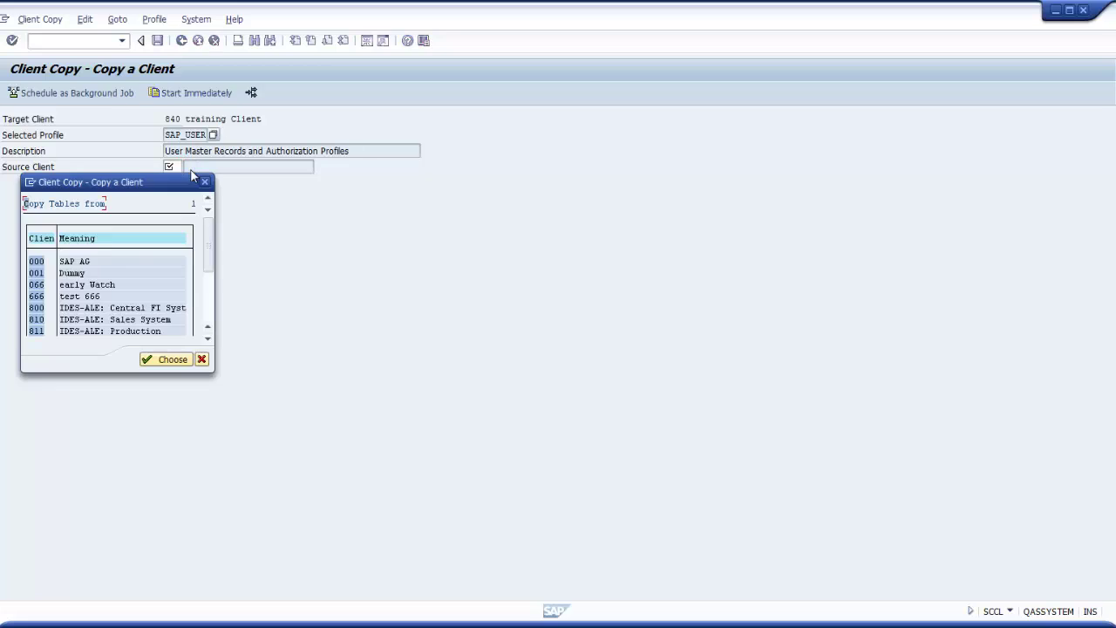
{"action": "double_click", "coordinate": [103, 260]}
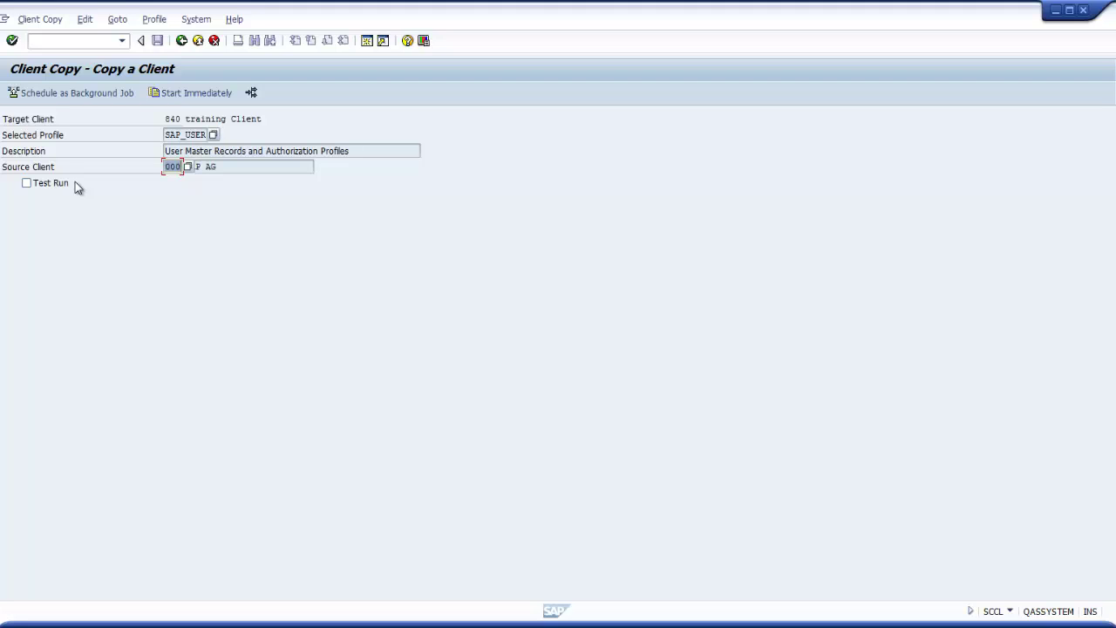
{"action": "left_click", "coordinate": [90, 93]}
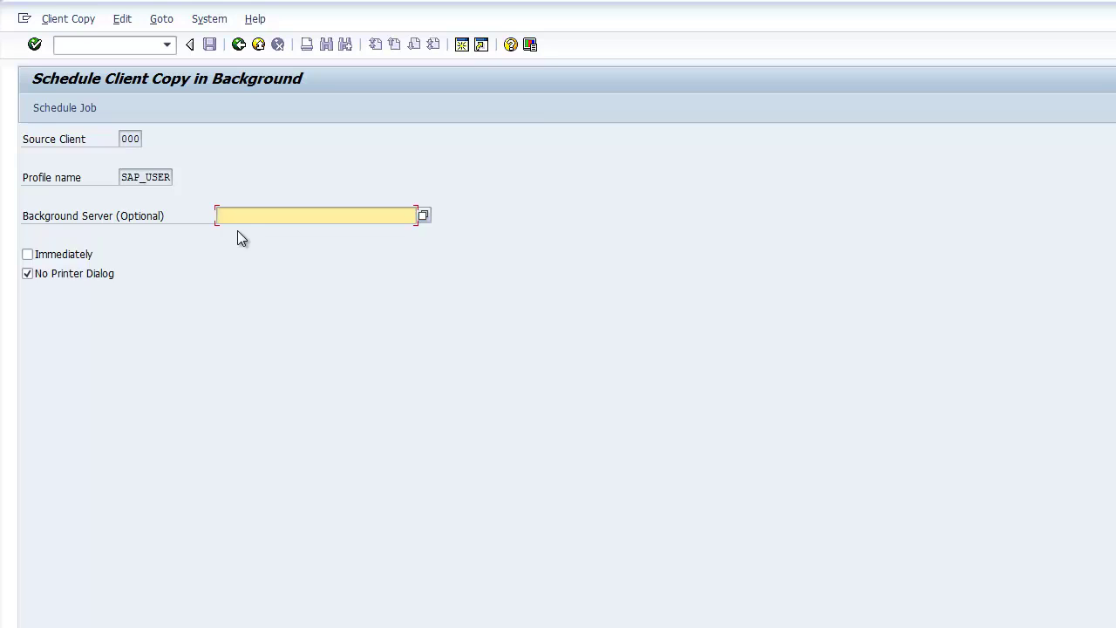
{"action": "left_click", "coordinate": [28, 255]}
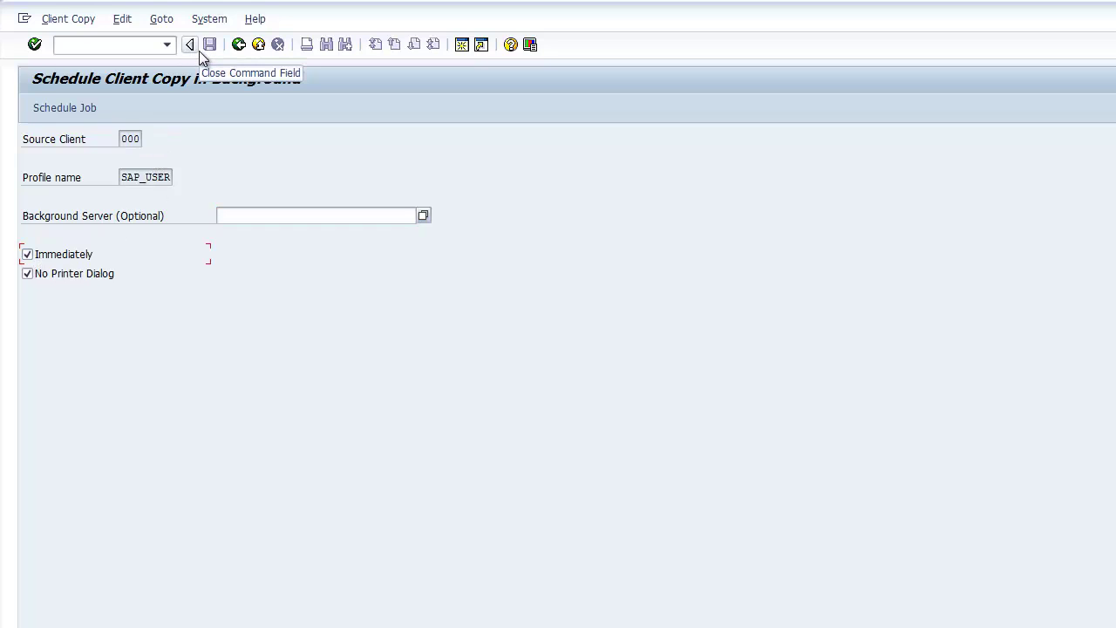
{"action": "left_click", "coordinate": [65, 107]}
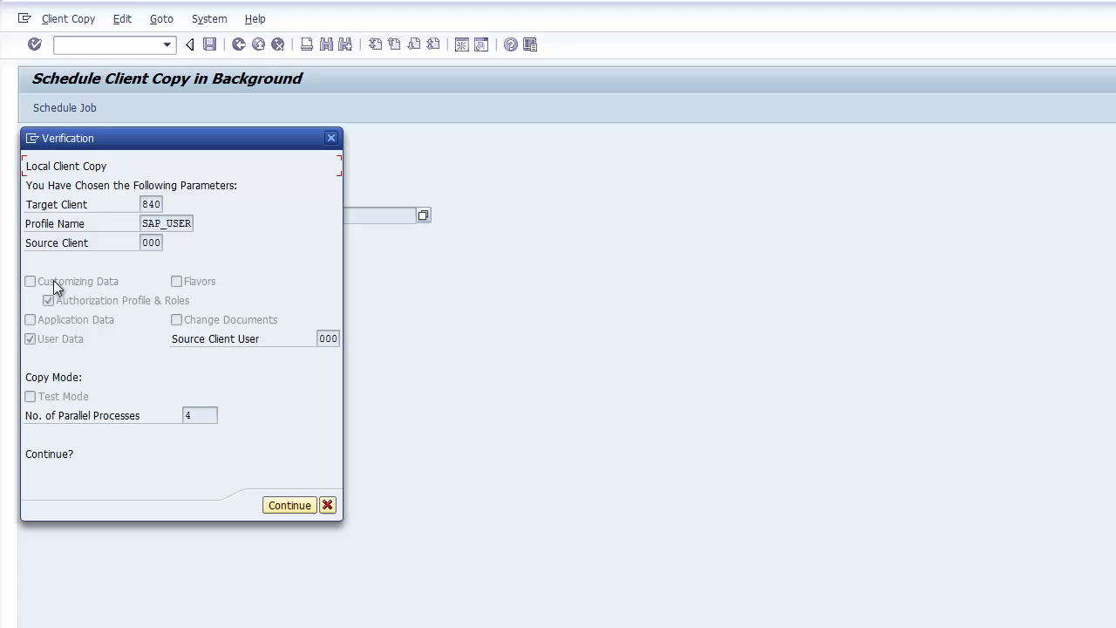
{"action": "left_click", "coordinate": [279, 505]}
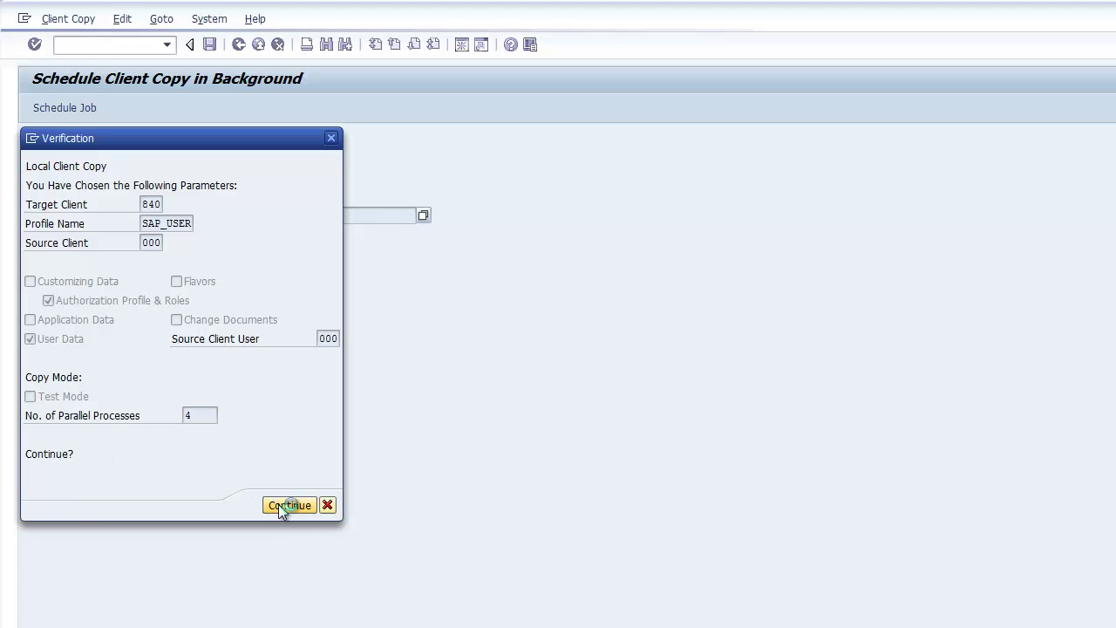
{"action": "left_click", "coordinate": [423, 506]}
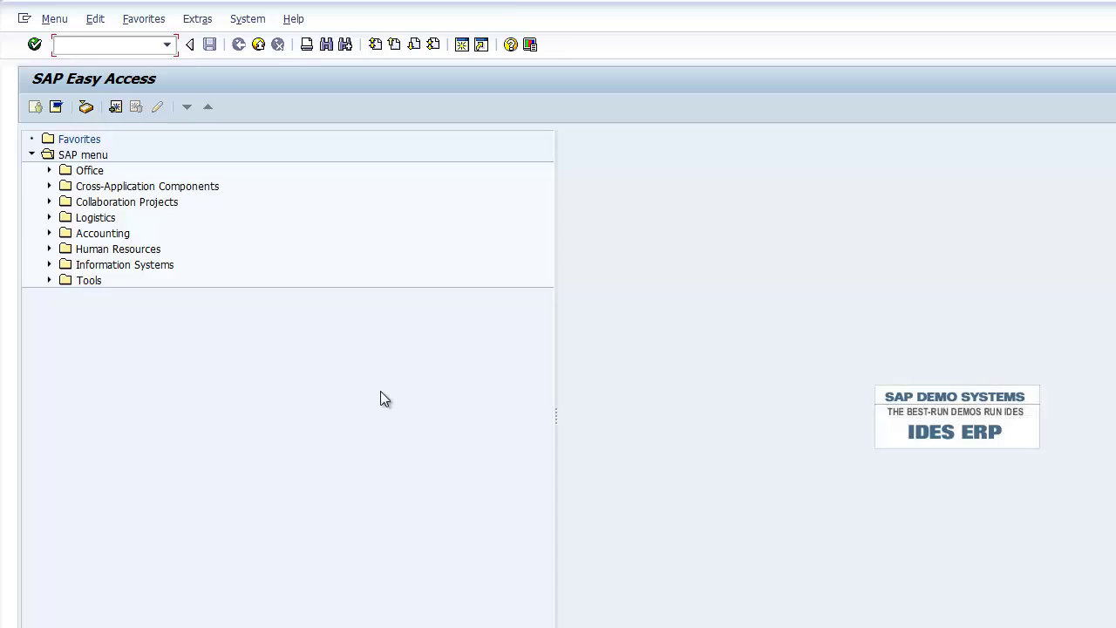
Open the SCC3 copy logs, leave the lock unchanged, and view the running 840 copy's details
{"action": "type", "text": "scc3"}
{"action": "key", "text": "Return"}
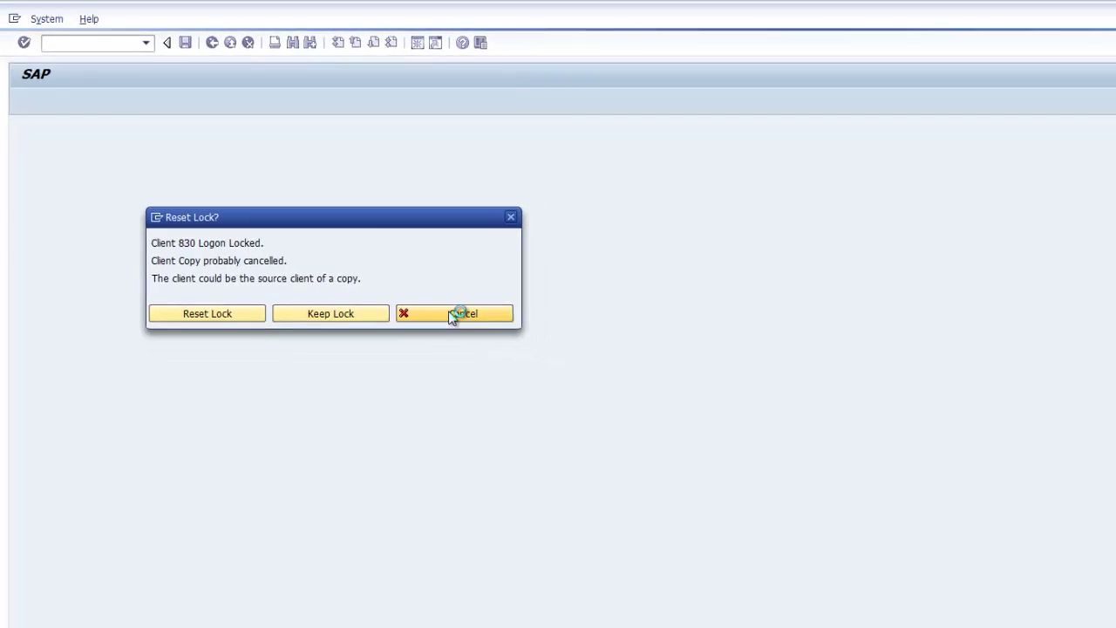
{"action": "left_click", "coordinate": [499, 338]}
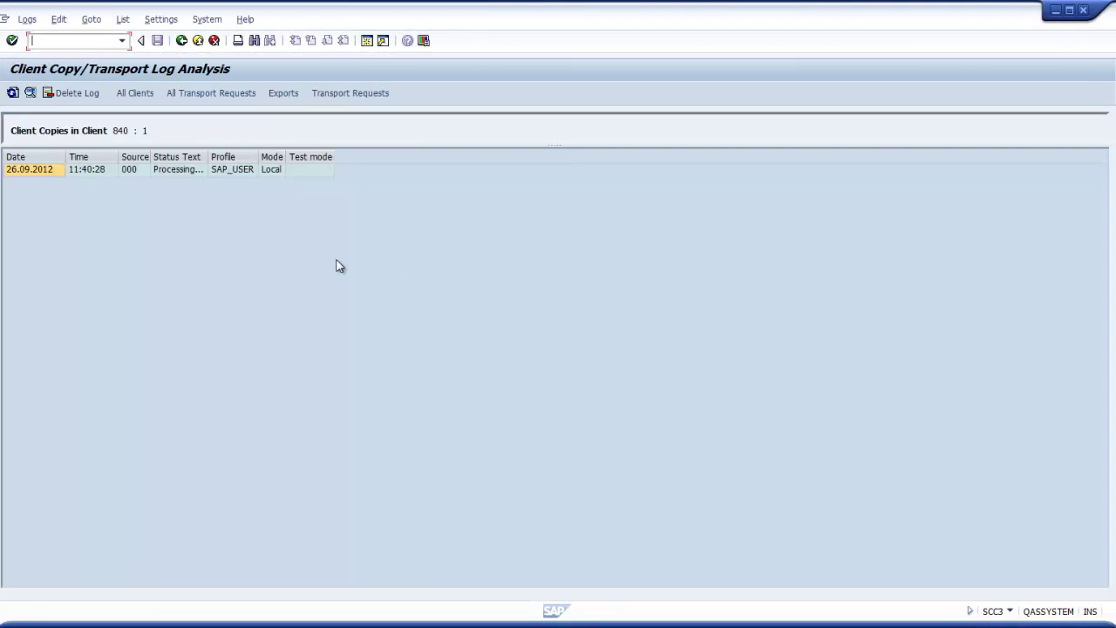
{"action": "double_click", "coordinate": [227, 171]}
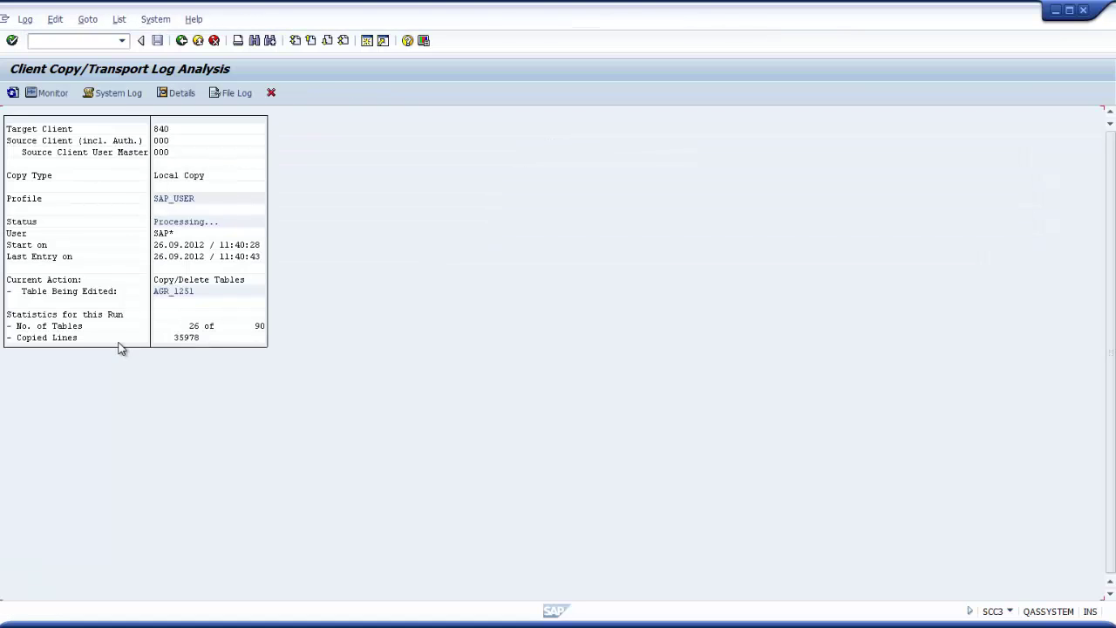
Return to the log list and switch to the SM50 work process overview
{"action": "left_click", "coordinate": [182, 41]}
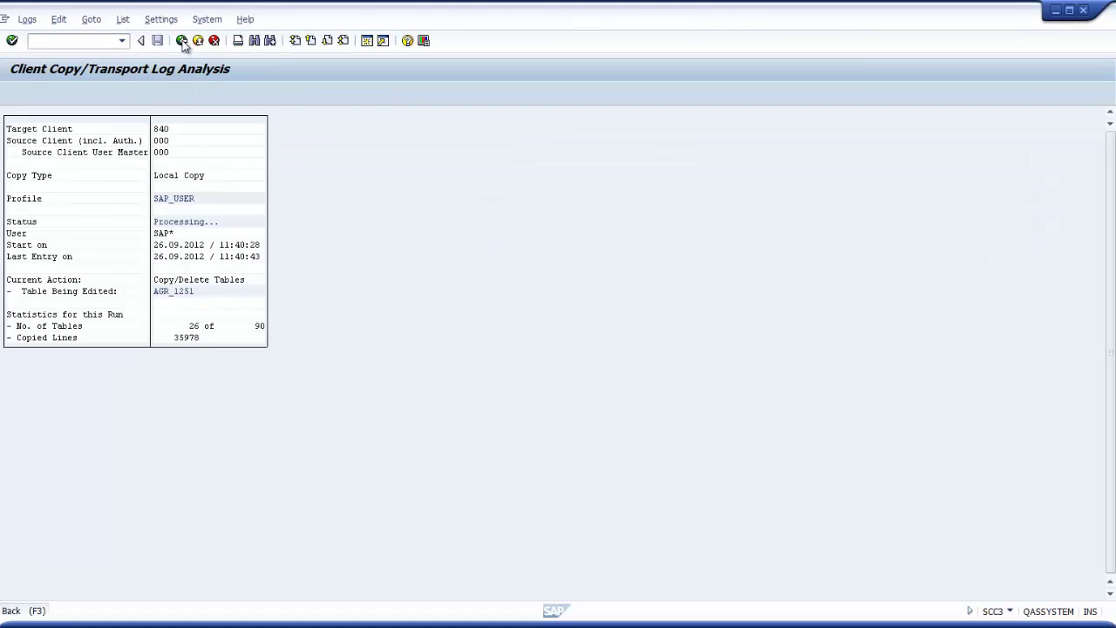
{"action": "left_click", "coordinate": [182, 41]}
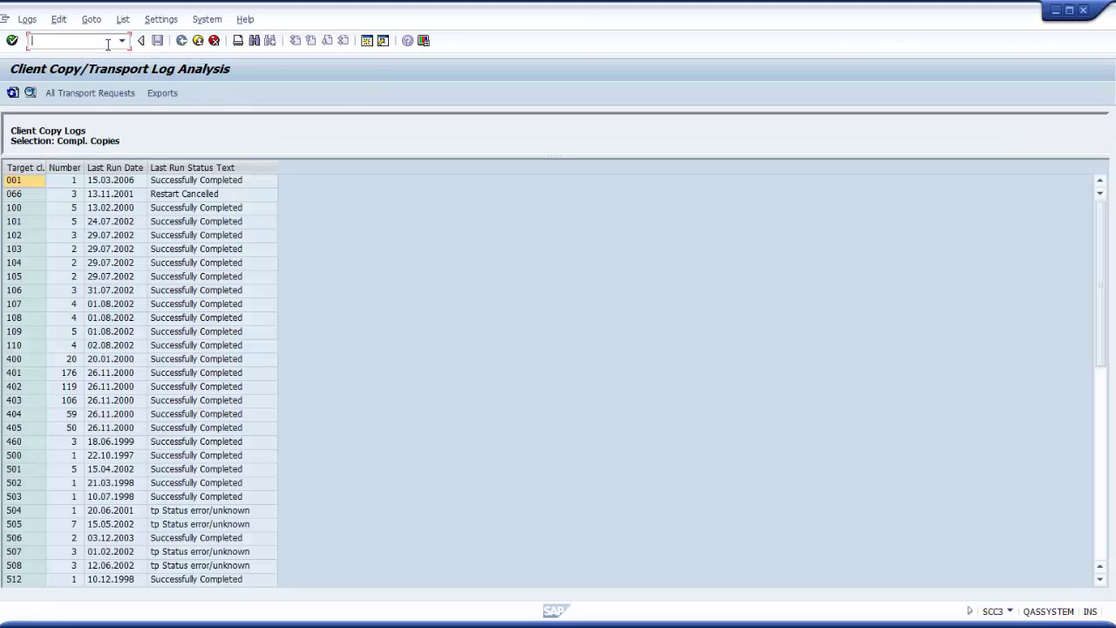
{"action": "type", "text": "/nSM50"}
{"action": "key", "text": "Return"}
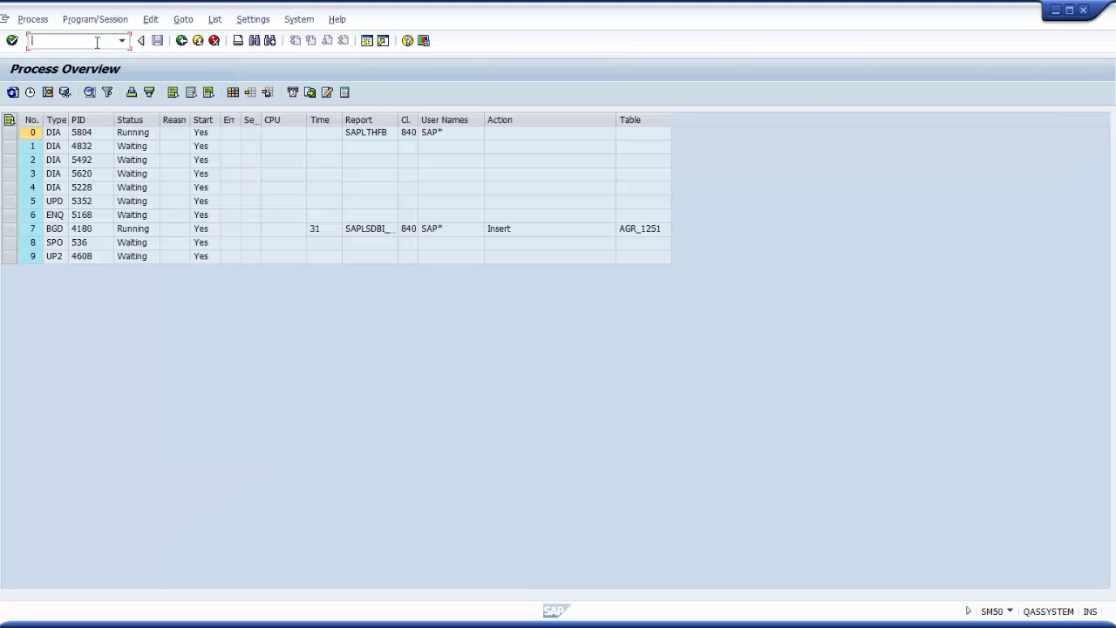
Refresh SM50 repeatedly with CPU time shown to follow the background copy, then exit
{"action": "left_click", "coordinate": [12, 92]}
{"action": "left_click", "coordinate": [12, 92]}
{"action": "left_click", "coordinate": [13, 92]}
{"action": "left_click", "coordinate": [31, 93]}
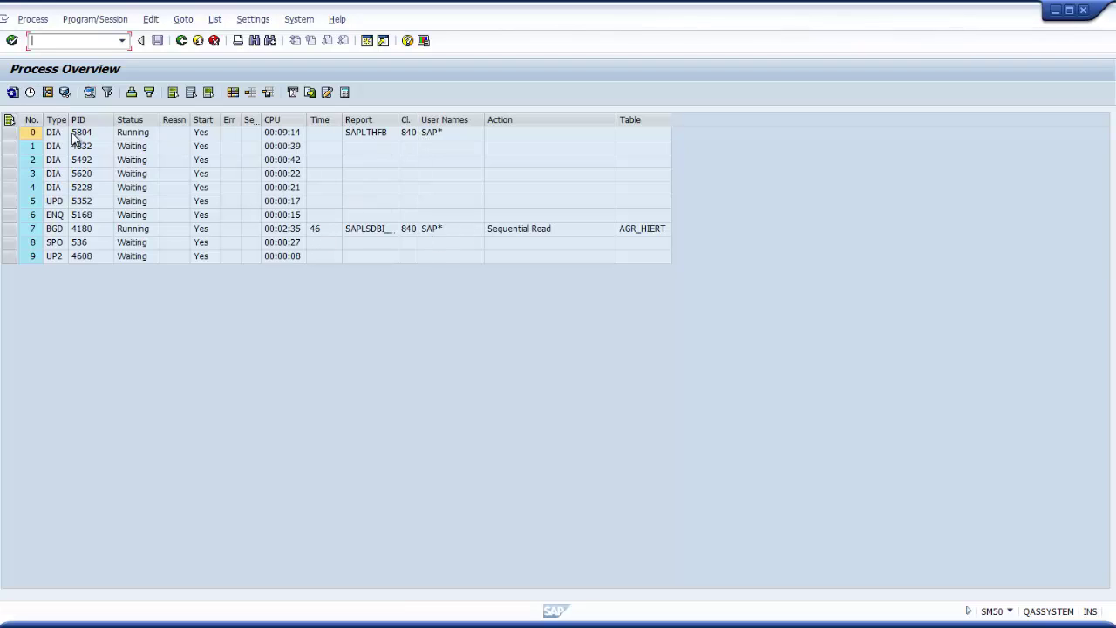
{"action": "left_click", "coordinate": [13, 92]}
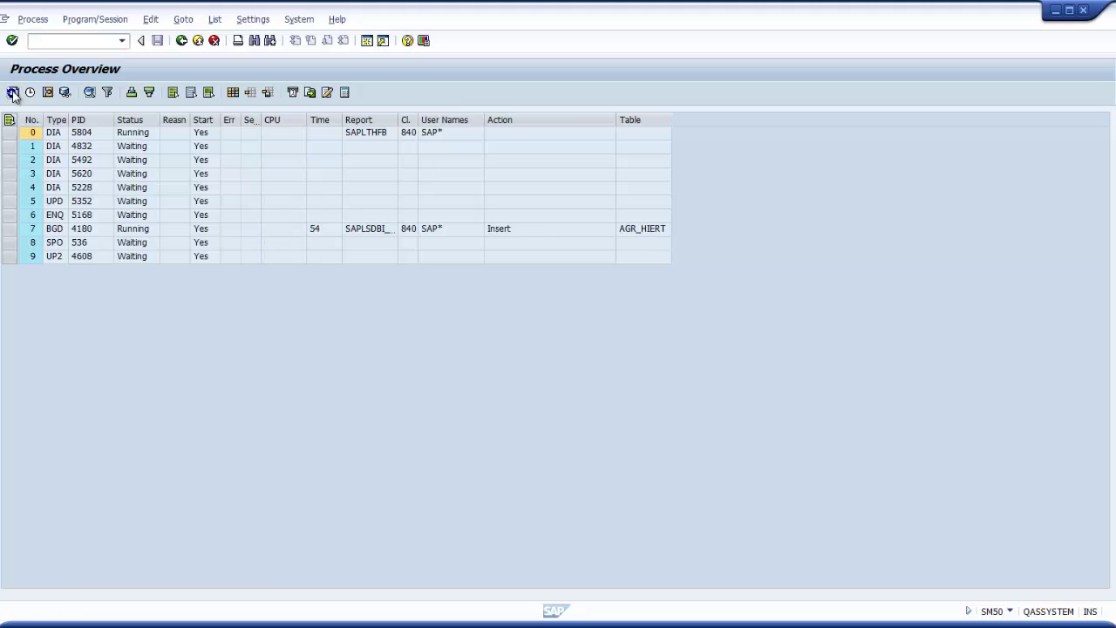
{"action": "left_click", "coordinate": [13, 93]}
{"action": "left_click", "coordinate": [13, 93]}
{"action": "left_click", "coordinate": [13, 93]}
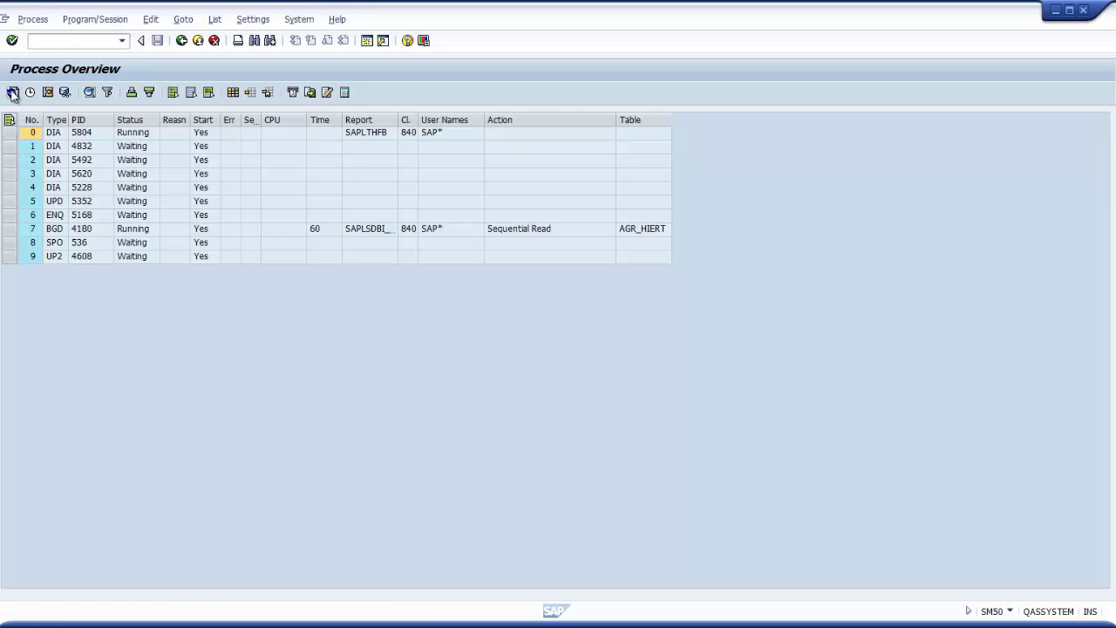
{"action": "left_click", "coordinate": [13, 93]}
{"action": "left_click", "coordinate": [13, 92]}
{"action": "left_click", "coordinate": [13, 93]}
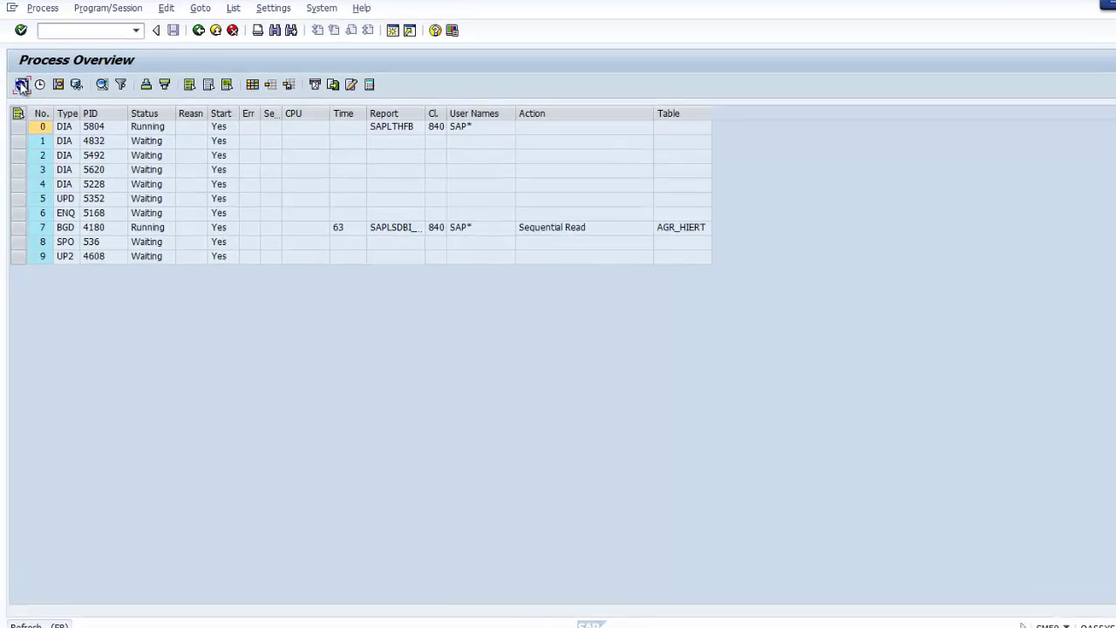
{"action": "left_click", "coordinate": [13, 92]}
{"action": "left_click", "coordinate": [13, 93]}
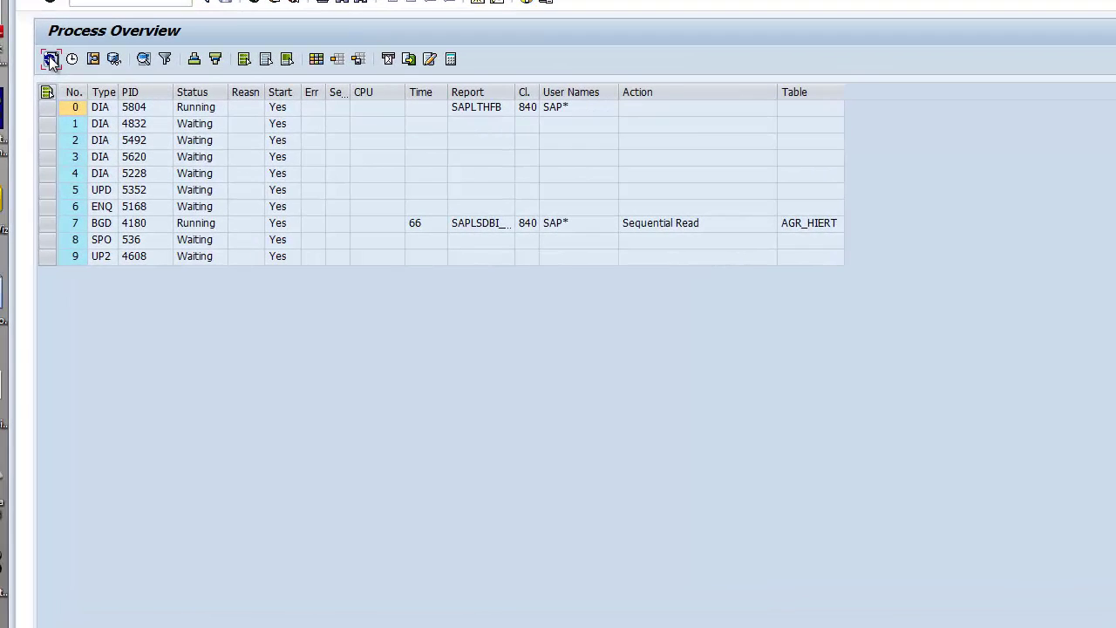
{"action": "left_click", "coordinate": [50, 58]}
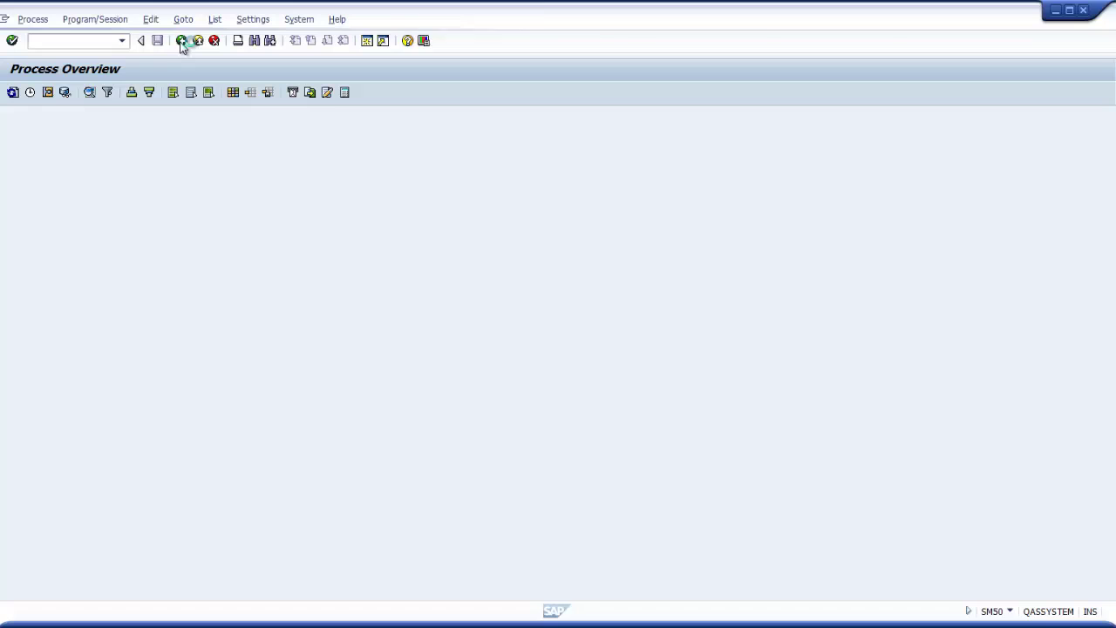
{"action": "left_click", "coordinate": [181, 41]}
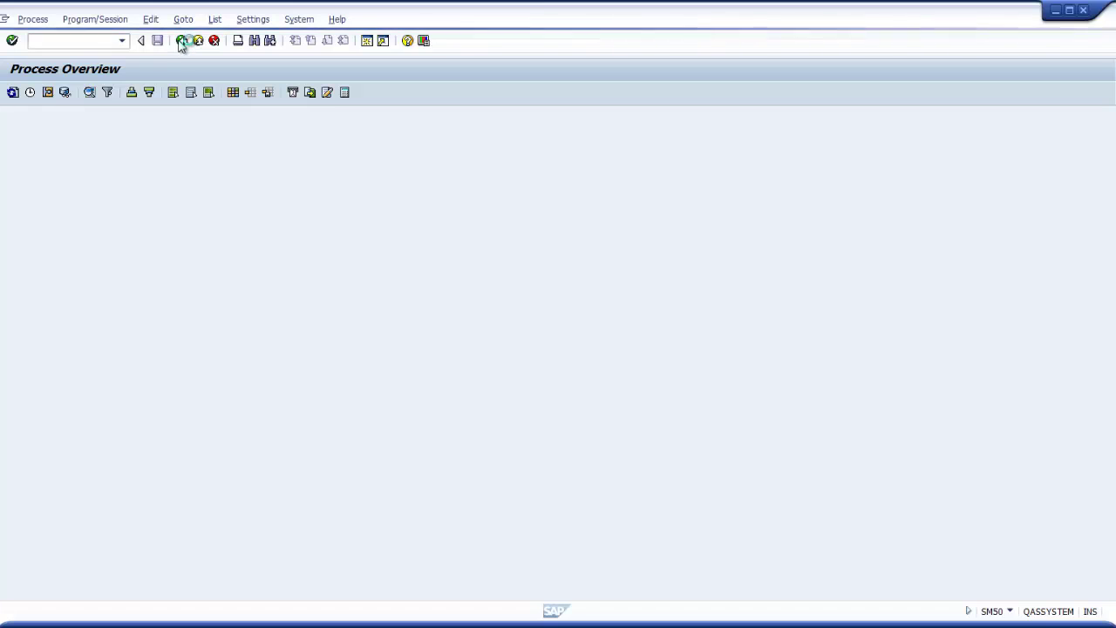
List background jobs in SM37 and inspect the active CLIENTCOPY 000 -> 840 job
{"action": "left_click", "coordinate": [108, 42]}
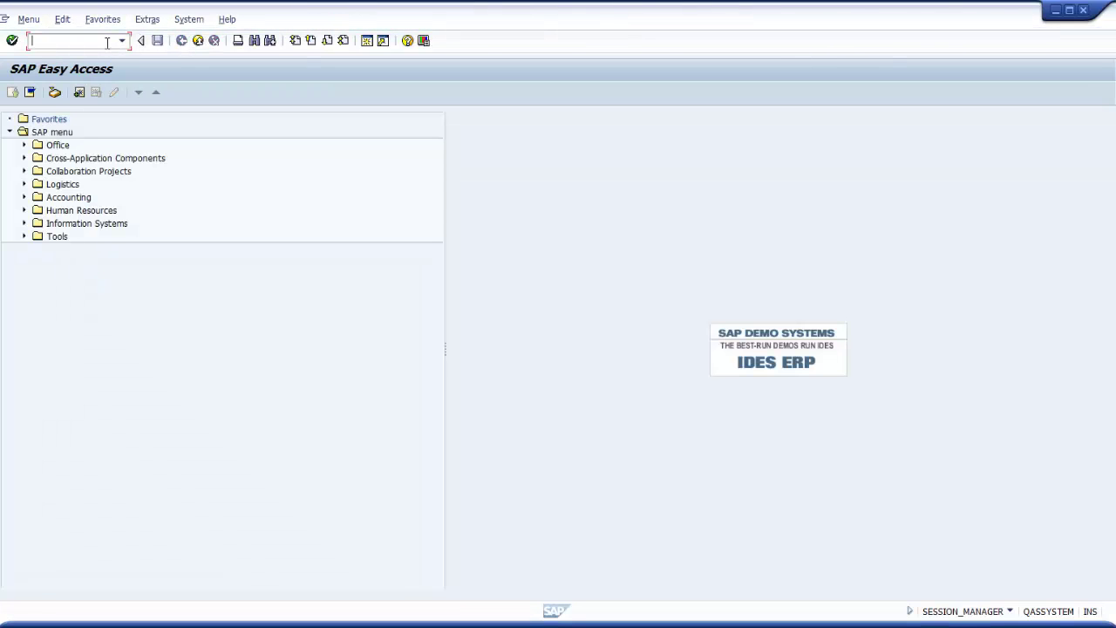
{"action": "type", "text": "sm37"}
{"action": "key", "text": "Return"}
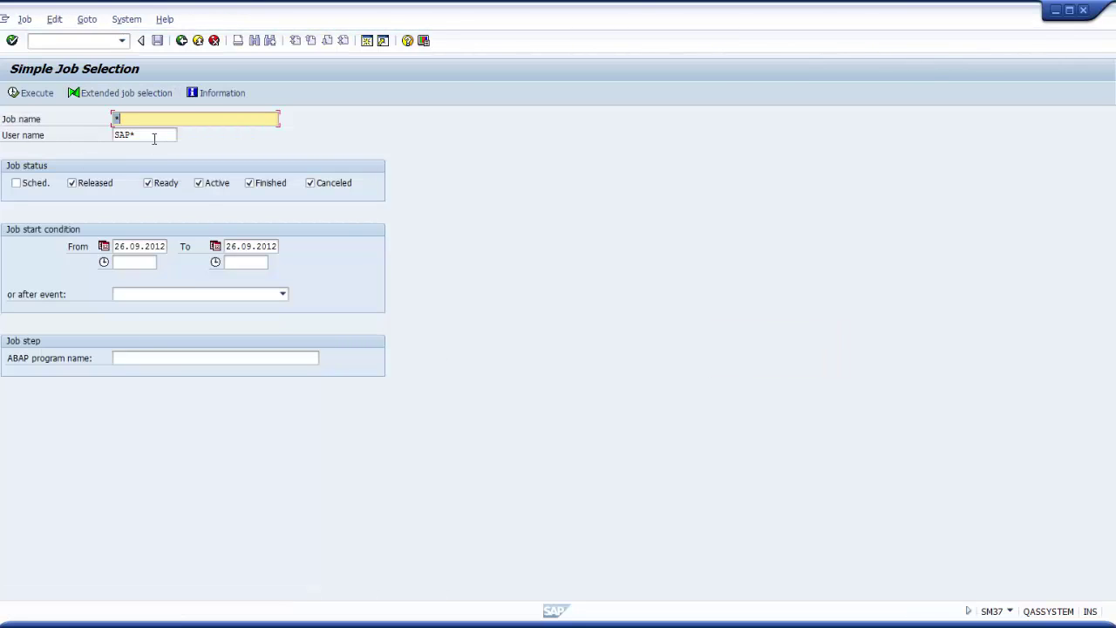
{"action": "left_click", "coordinate": [30, 93]}
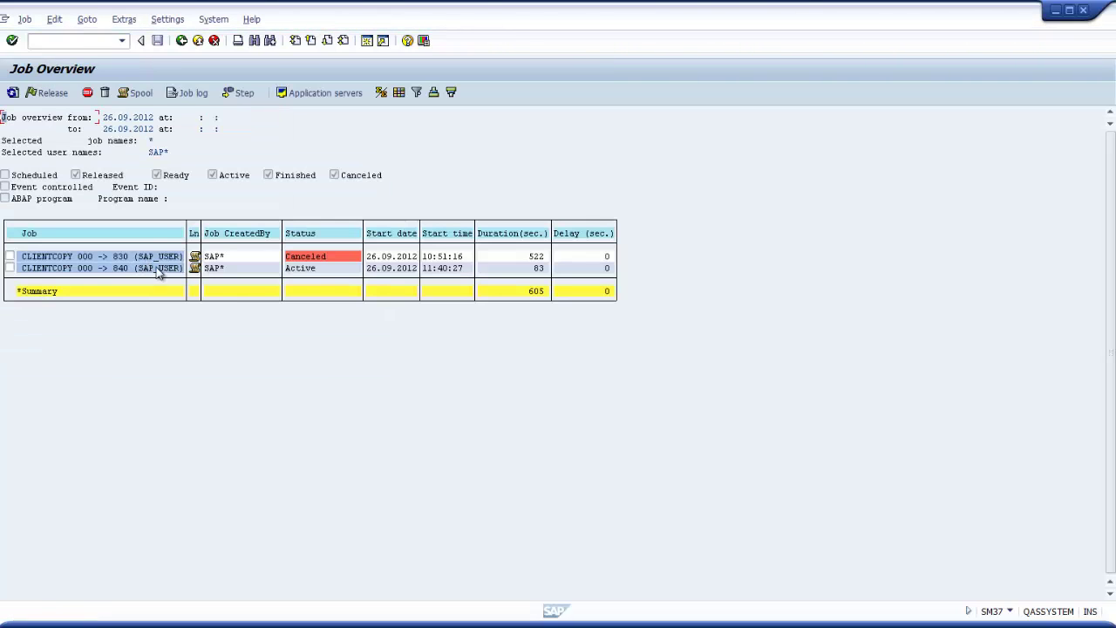
{"action": "double_click", "coordinate": [306, 269]}
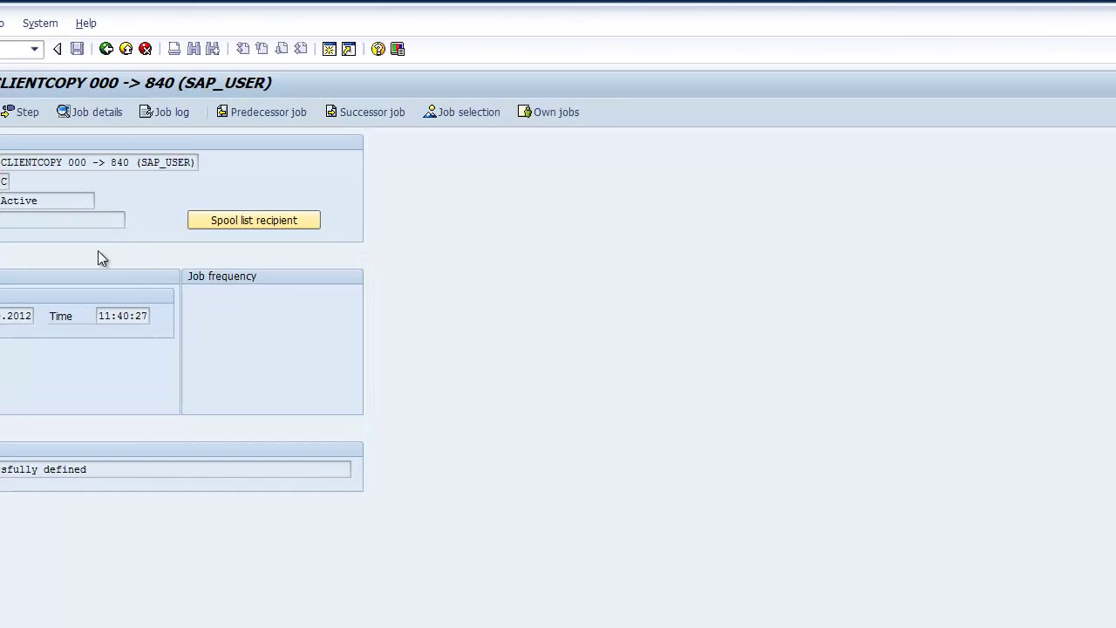
{"action": "left_click", "coordinate": [106, 50]}
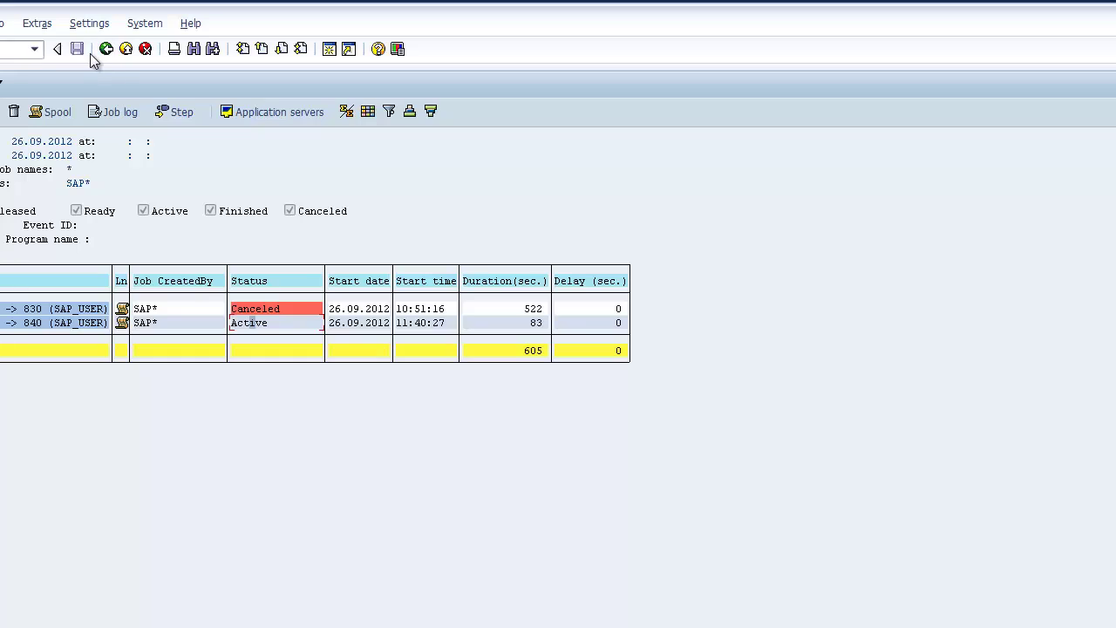